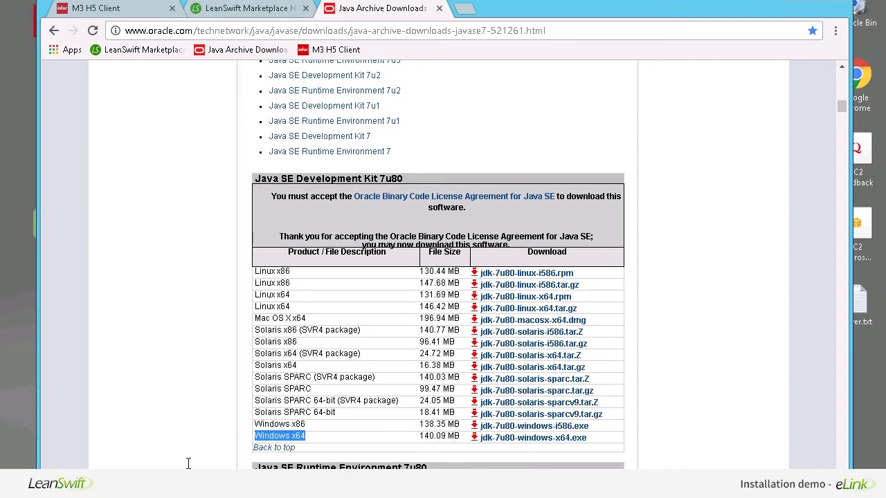
- Bring up This PC in File Explorer to find the downloaded JDK installer
left_click(151, 484)
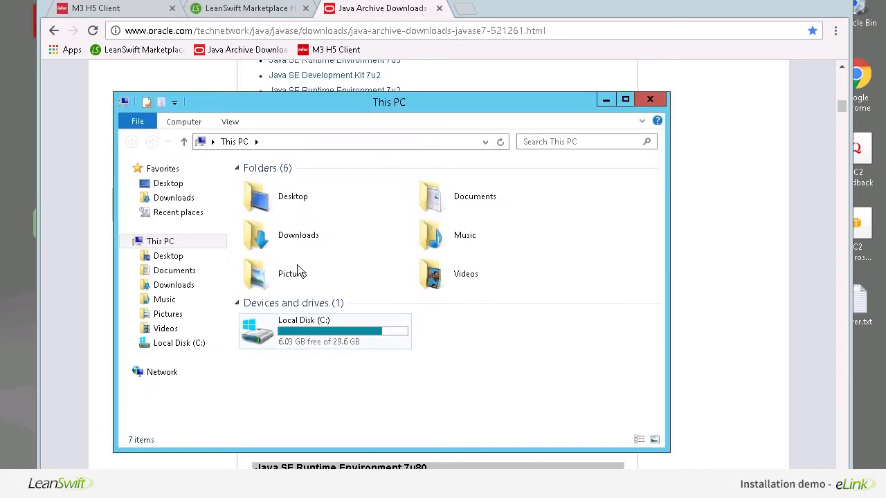
- Launch jdk-7u80-windows-x64.exe from Downloads and allow it past the security warning
double_click(303, 244)
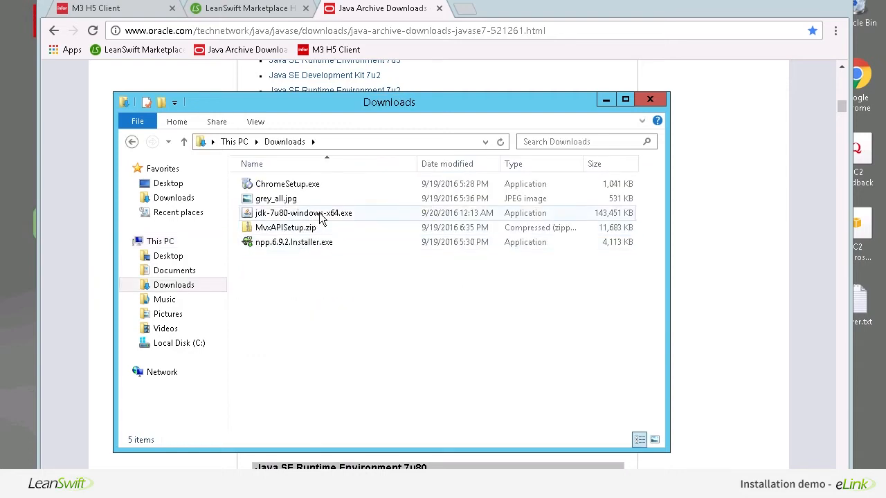
left_click(320, 219)
double_click(321, 215)
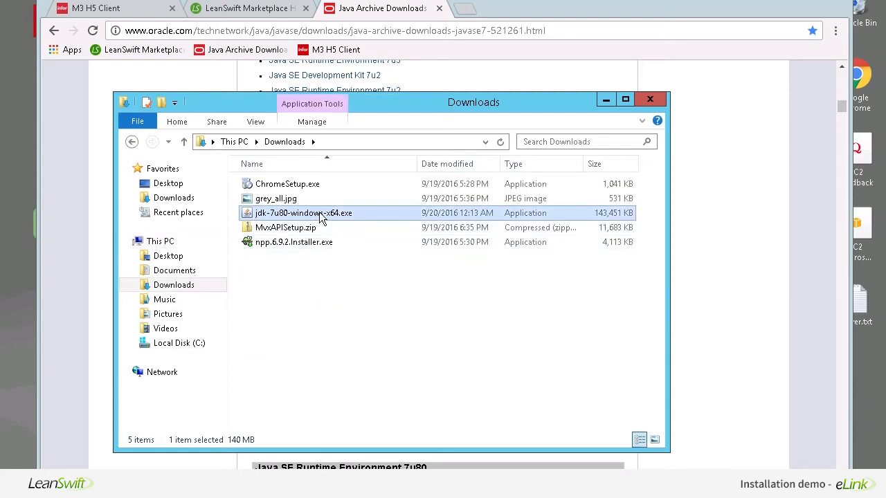
double_click(320, 215)
left_click(478, 263)
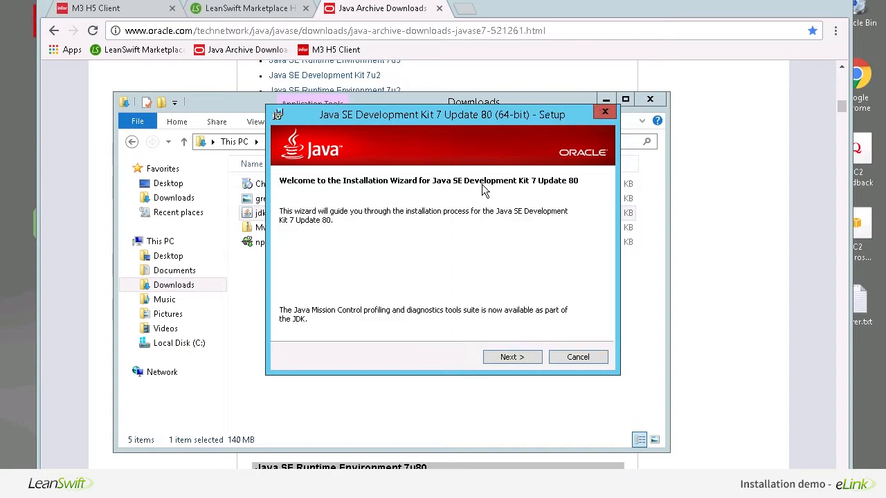
- Change the JDK destination folder to C:\Java\jdk1.7.0_80\
left_click(510, 357)
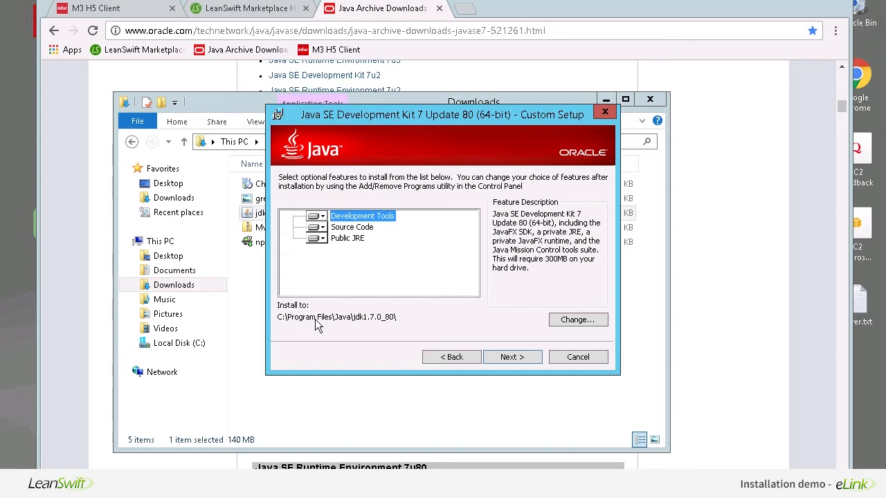
left_click(575, 321)
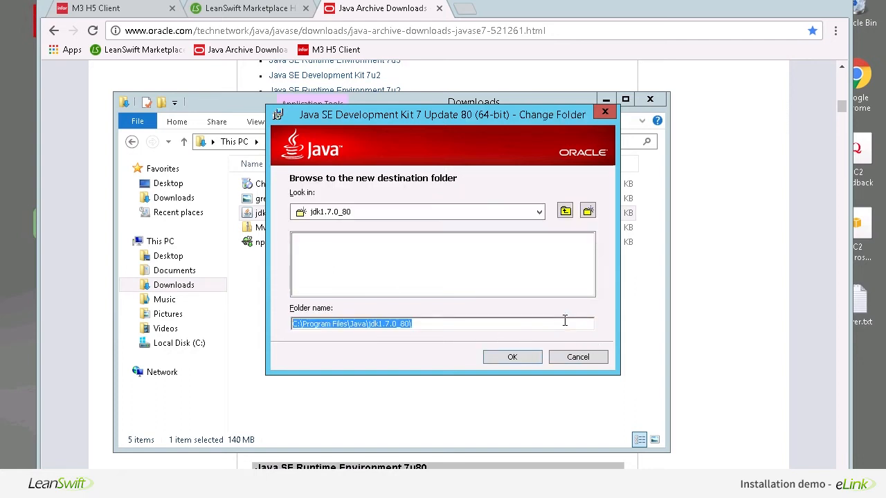
left_click(346, 326)
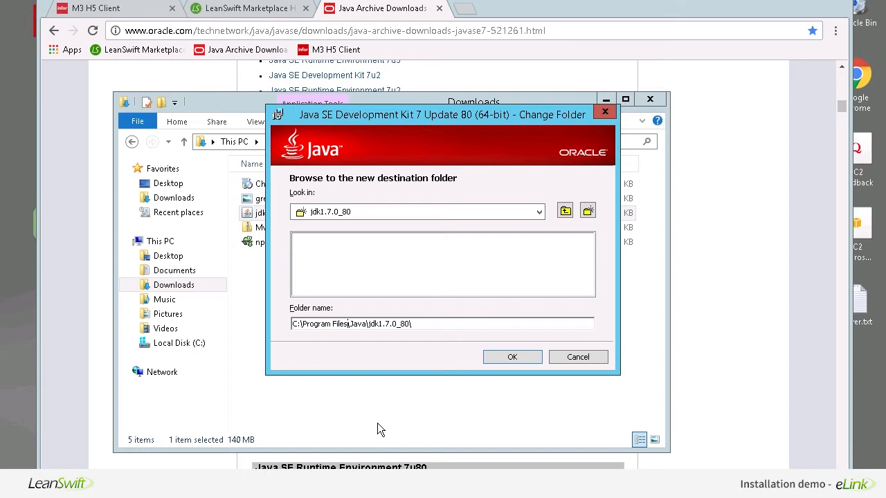
key("BackSpace")
key("BackSpace")
key("BackSpace")
key("BackSpace")
key("BackSpace")
key("BackSpace")
key("BackSpace")
key("BackSpace")
key("BackSpace")
key("BackSpace")
key("BackSpace")
key("BackSpace")
key("BackSpace")
key("BackSpace")
key("BackSpace")
type("\\")
left_click(511, 358)
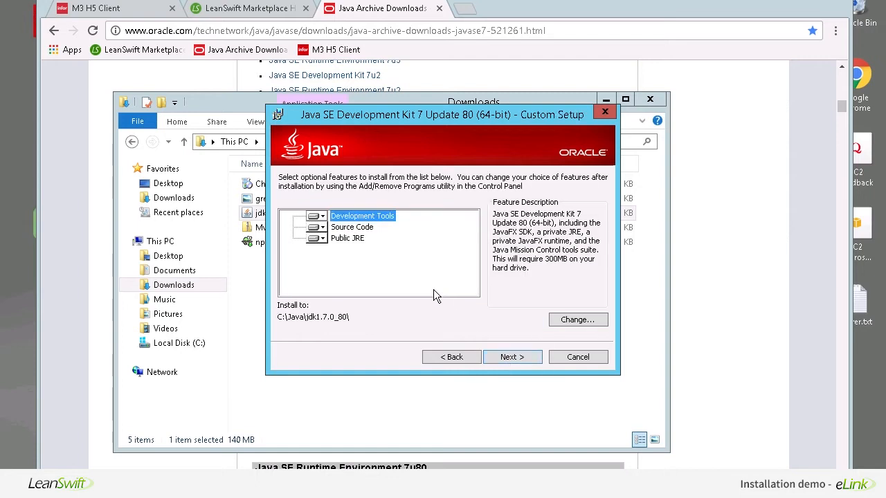
- Review the Source Code and Public JRE features, then start the JDK installation
left_click(368, 228)
left_click(349, 238)
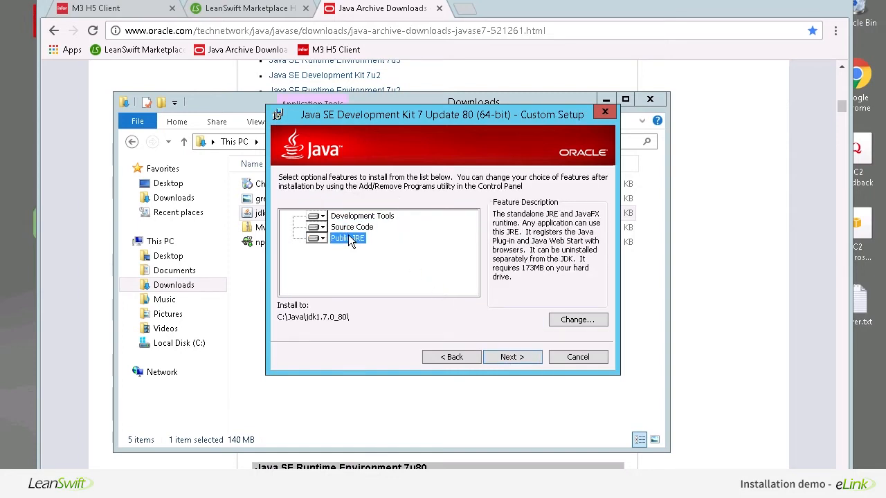
left_click(513, 360)
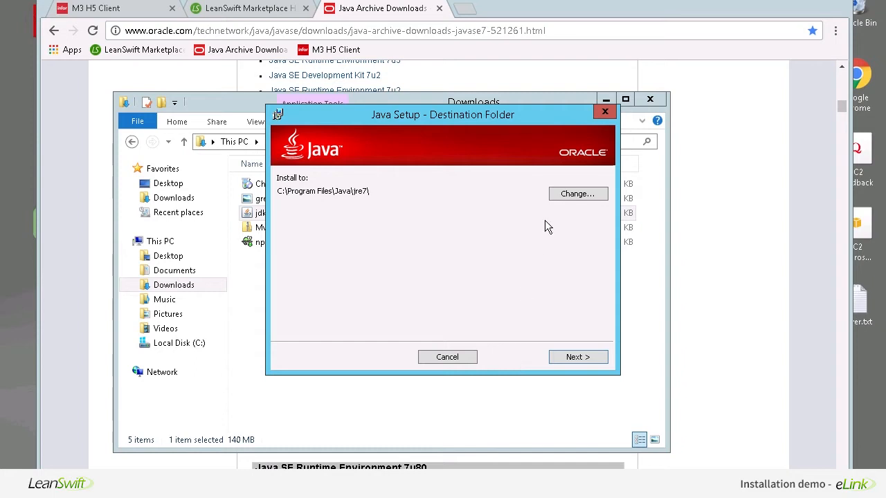
- Install the JRE into C:\Java\jre7\ and close the completed JDK 7u80 installer
left_click(568, 197)
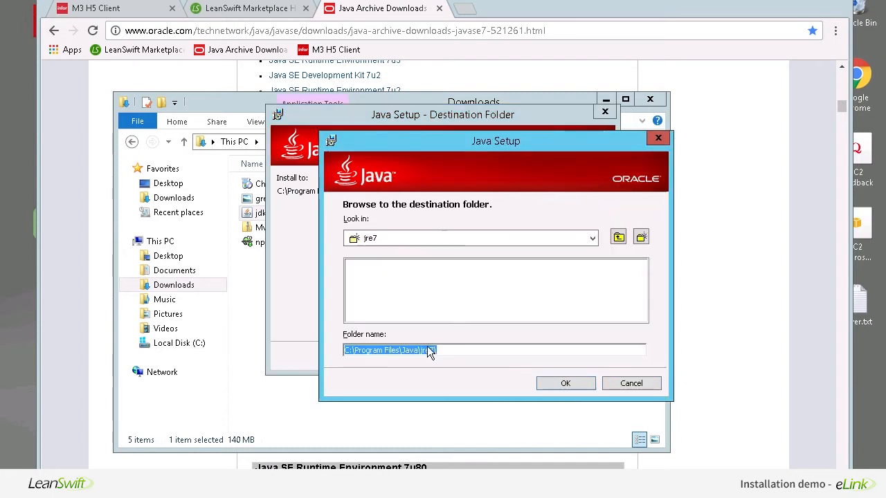
left_click(398, 353)
key("BackSpace")
key("BackSpace")
key("BackSpace")
key("BackSpace")
key("BackSpace")
key("BackSpace")
key("BackSpace")
key("BackSpace")
key("BackSpace")
key("BackSpace")
key("BackSpace")
key("BackSpace")
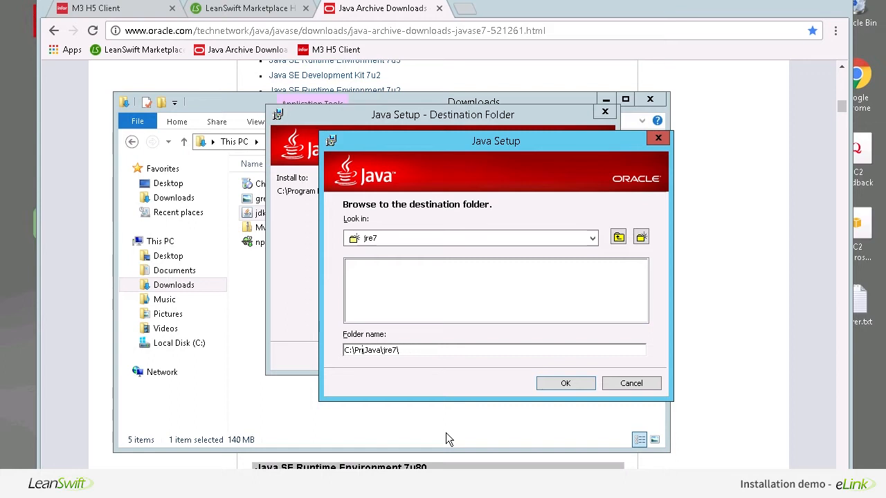
key("BackSpace")
key("BackSpace")
key("BackSpace")
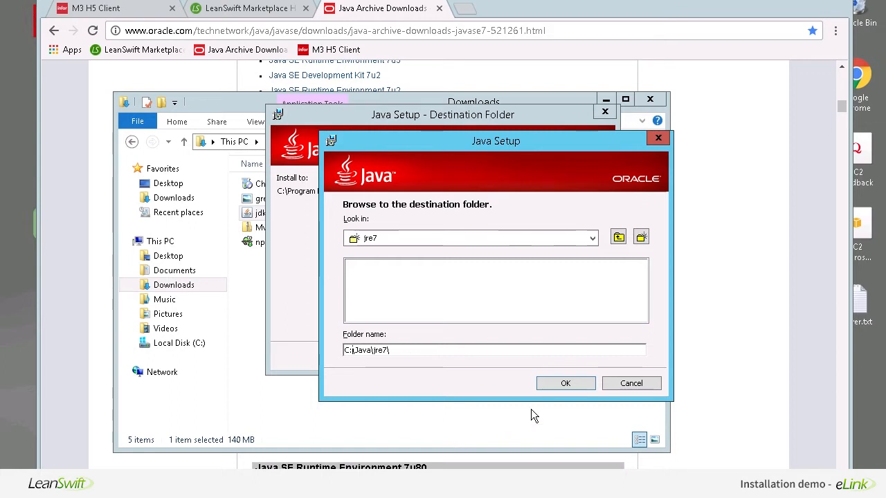
left_click(561, 386)
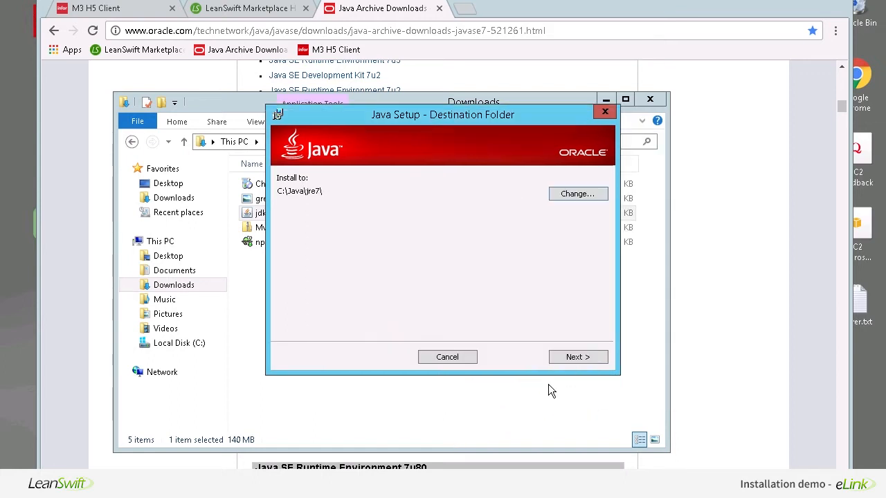
left_click(571, 361)
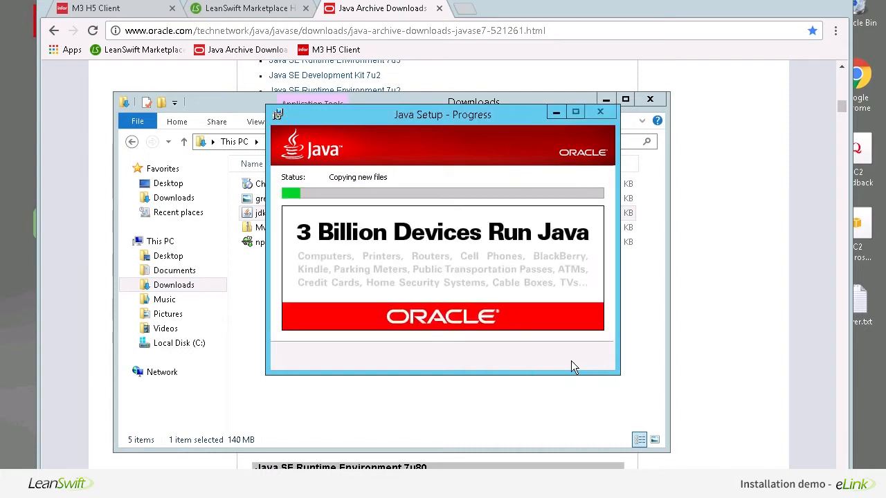
left_click(524, 359)
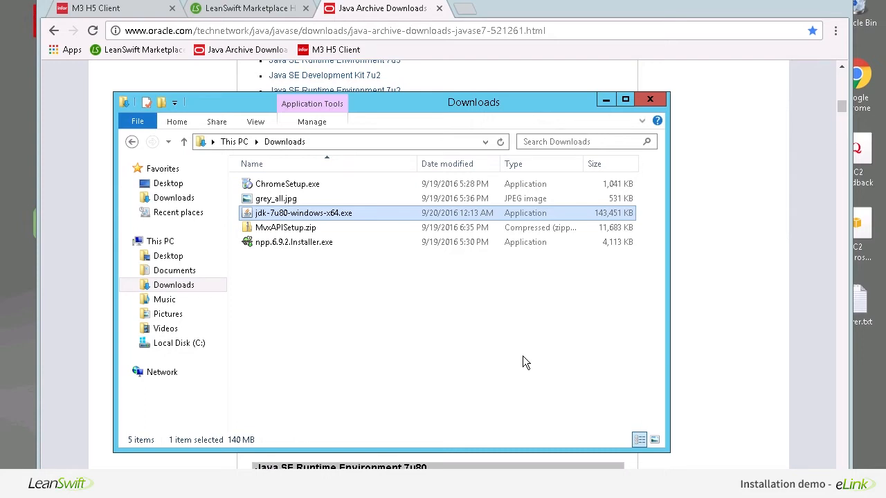
- Minimize Chrome and browse File Explorer to C:\Java\jdk1.7.0_80 to check its contents
left_click(792, 7)
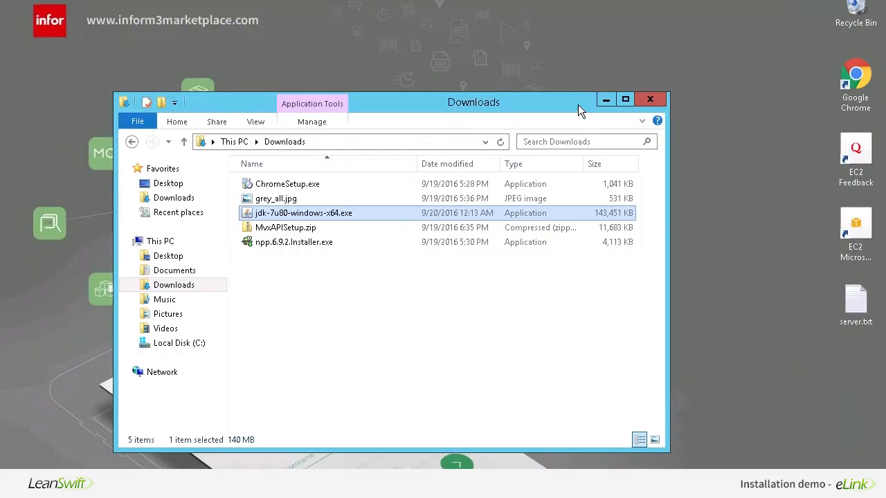
left_click(562, 98)
left_click_drag(562, 98, 567, 88)
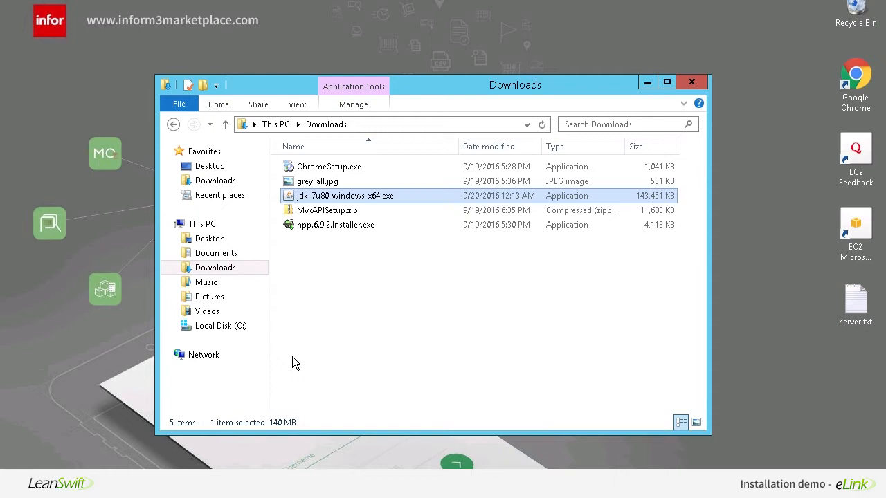
left_click(235, 328)
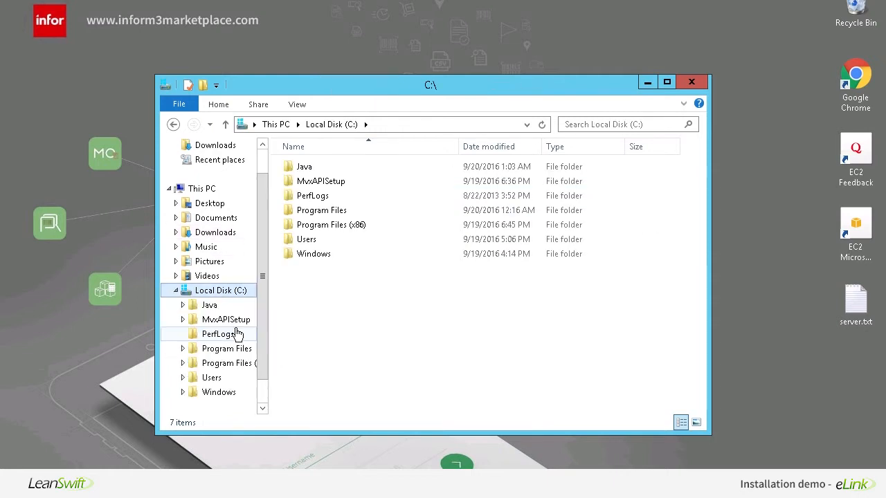
double_click(327, 172)
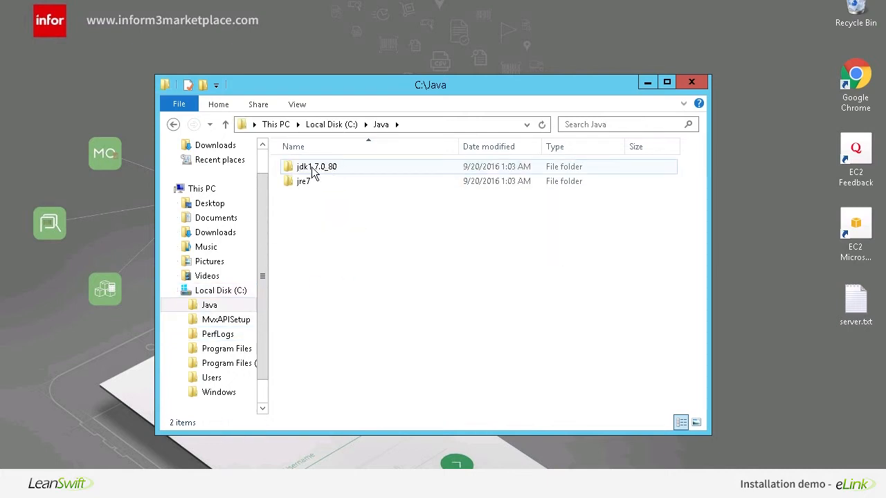
double_click(321, 174)
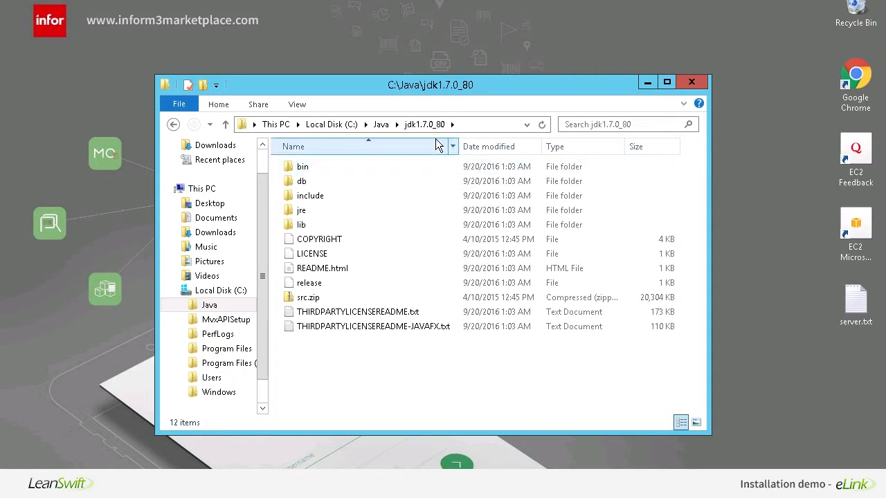
- Select the full path C:\Java\jdk1.7.0_80\ in the address bar for reuse
left_click(477, 129)
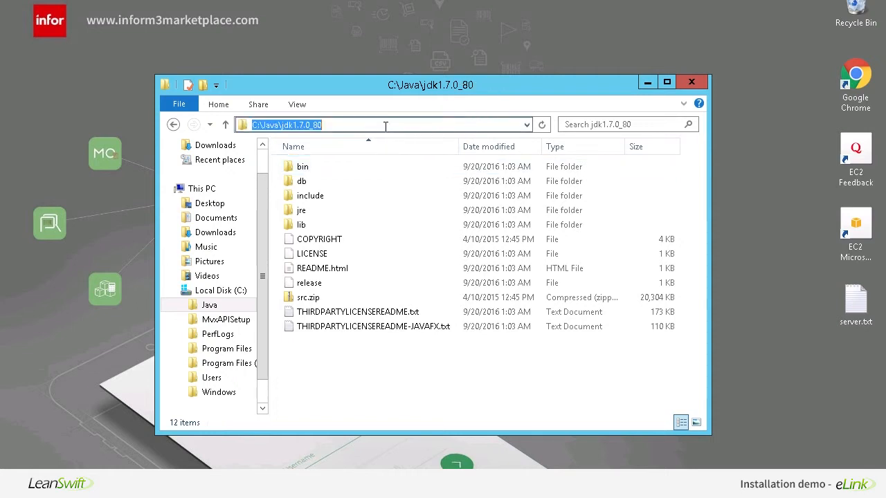
double_click(299, 129)
left_click(335, 125)
type("\\")
left_click_drag(346, 125, 201, 126)
key("ctrl+c")
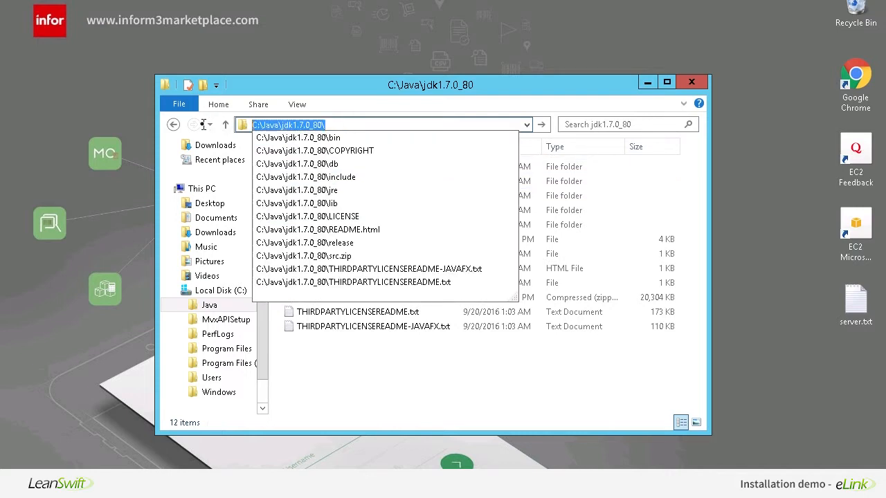
left_click(483, 408)
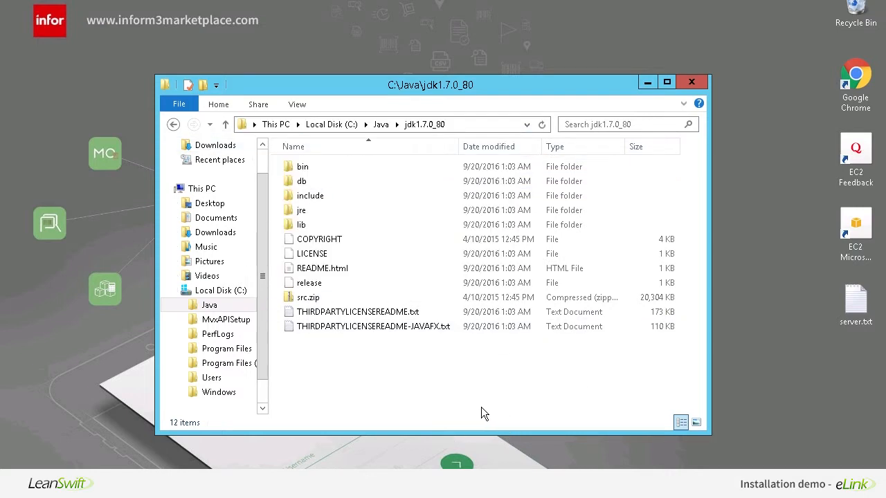
- Open This PC's advanced system settings and the Environment Variables editor
key("super")
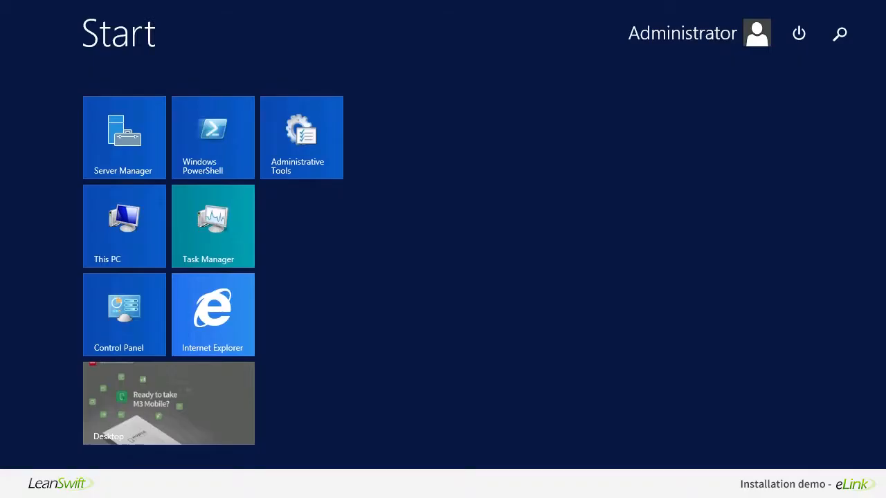
right_click(114, 234)
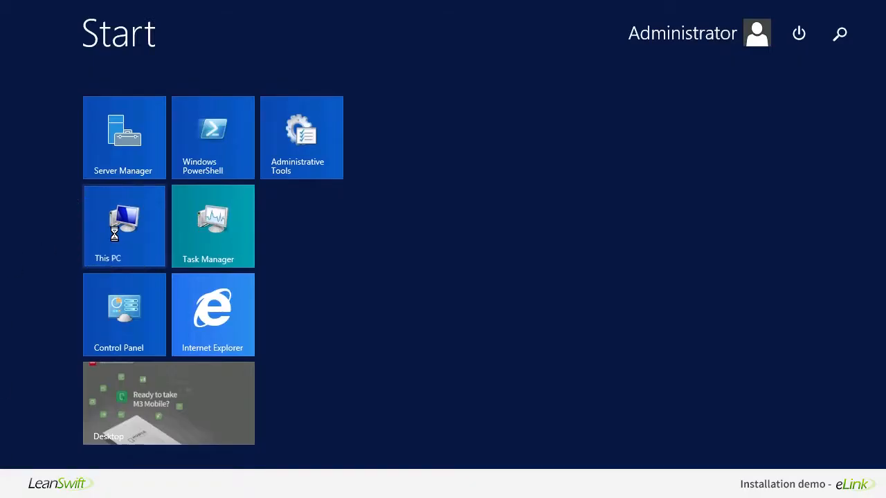
left_click(164, 275)
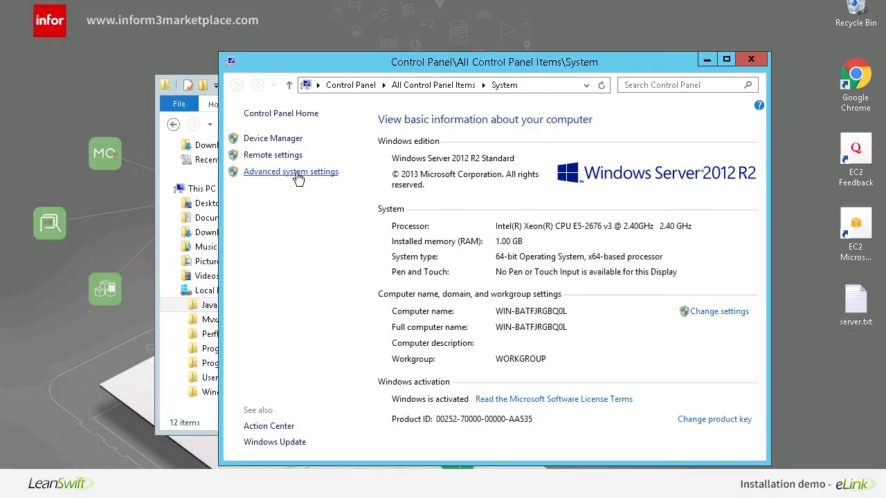
left_click(297, 173)
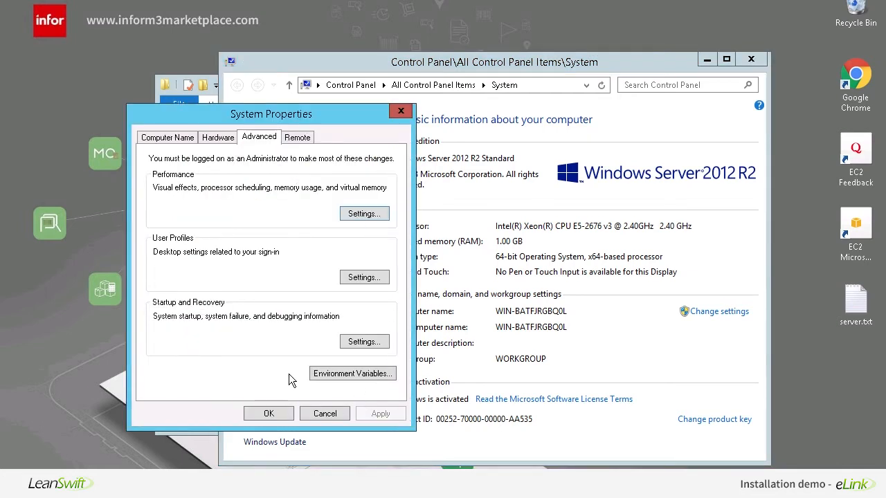
left_click(325, 374)
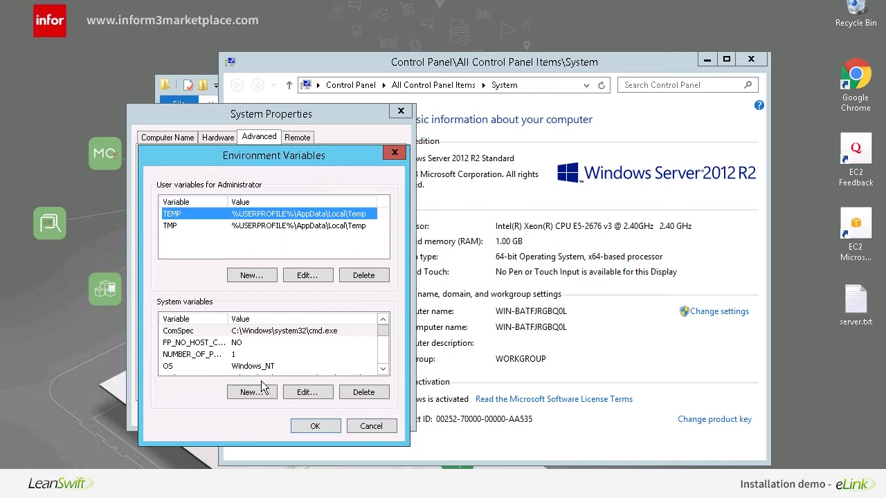
- Add system variable JAVA_HOME = C:\Java\jdk1.7.0_80\ and confirm all dialogs
left_click(253, 396)
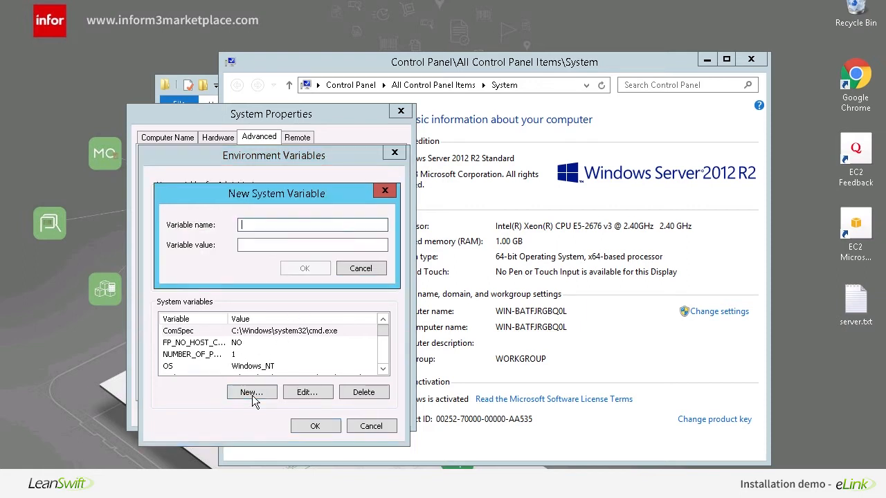
type("JAVA_HOME")
key("Tab")
key("ctrl+v")
left_click(303, 268)
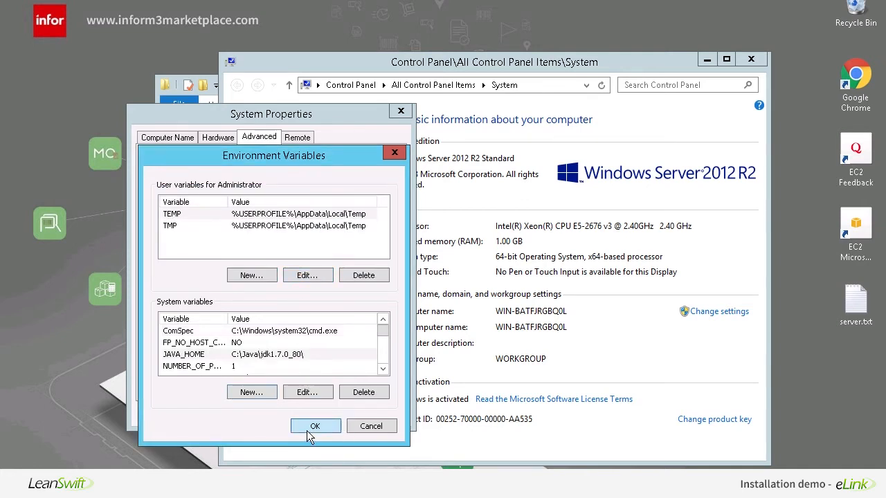
left_click(306, 428)
left_click(260, 416)
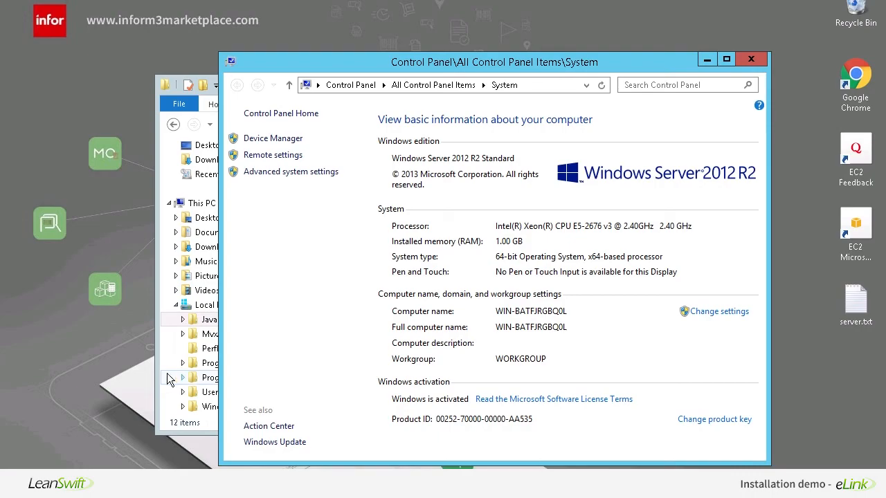
- Launch Command Prompt as administrator from the Start search for cmd
key("super")
type("c")
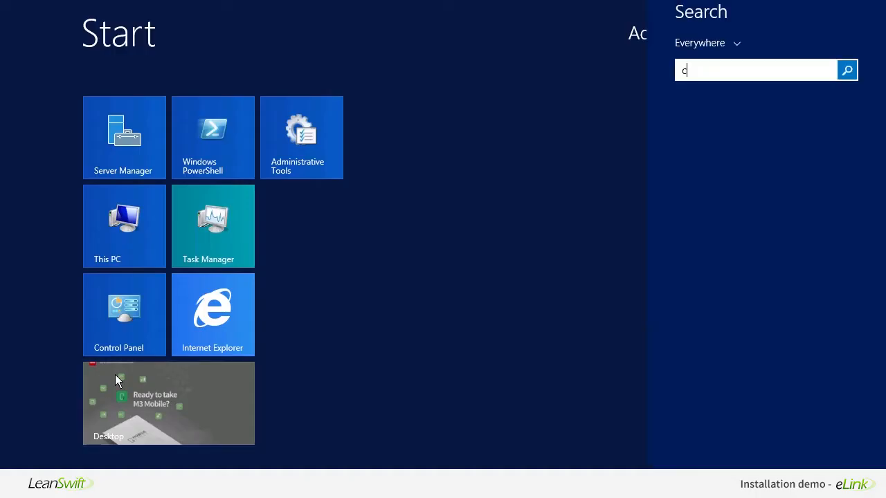
type("md")
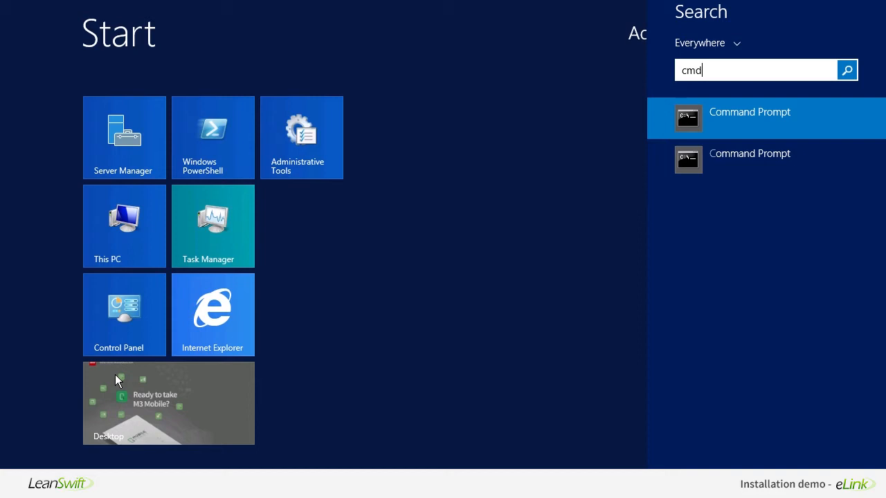
right_click(736, 127)
left_click(749, 228)
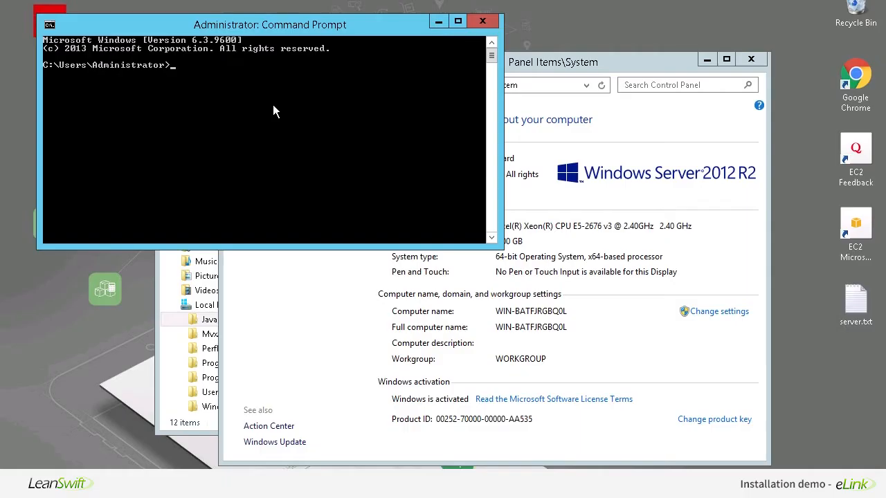
- Run java -version and confirm it reports 1.7.0_80
type("java -version")
key("Return")
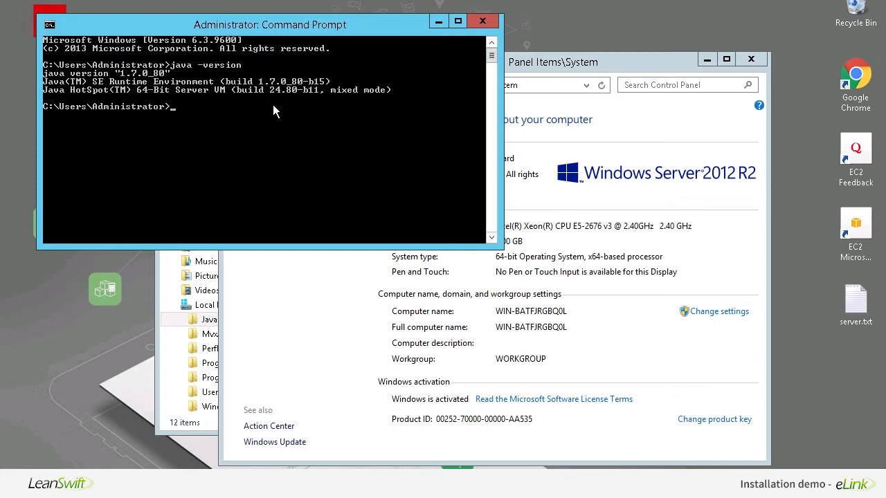
left_click_drag(309, 24, 316, 58)
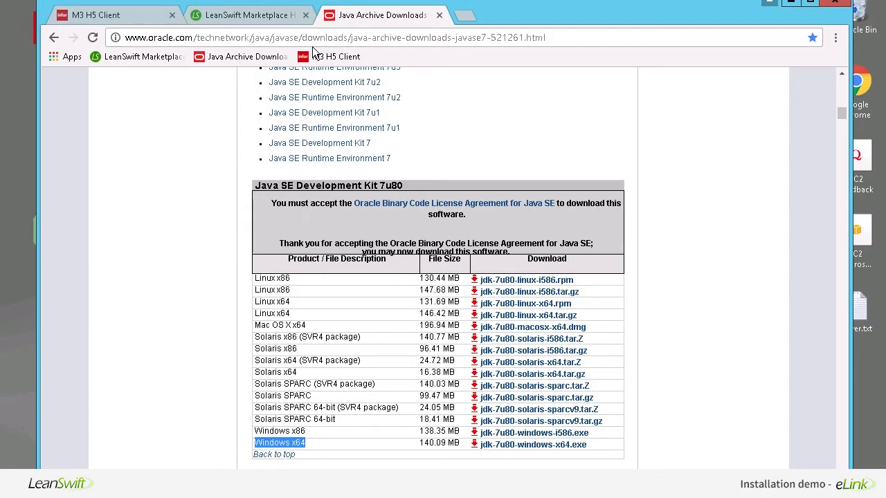
- Switch to the LeanSwift Marketplace tab and sign in with the account e-mail and password
left_click(261, 21)
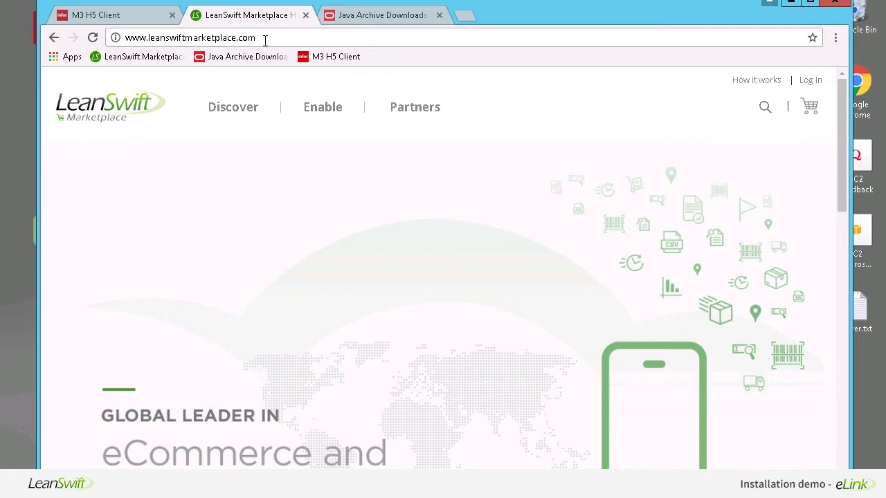
left_click(811, 80)
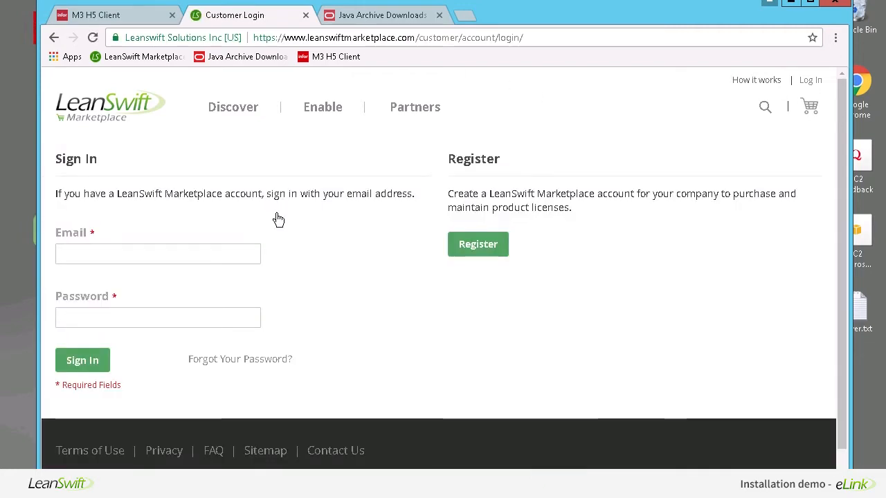
left_click(182, 252)
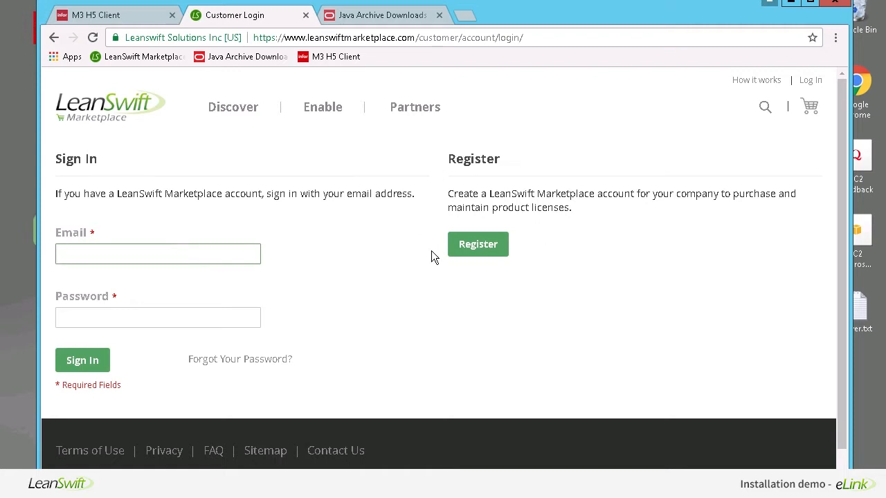
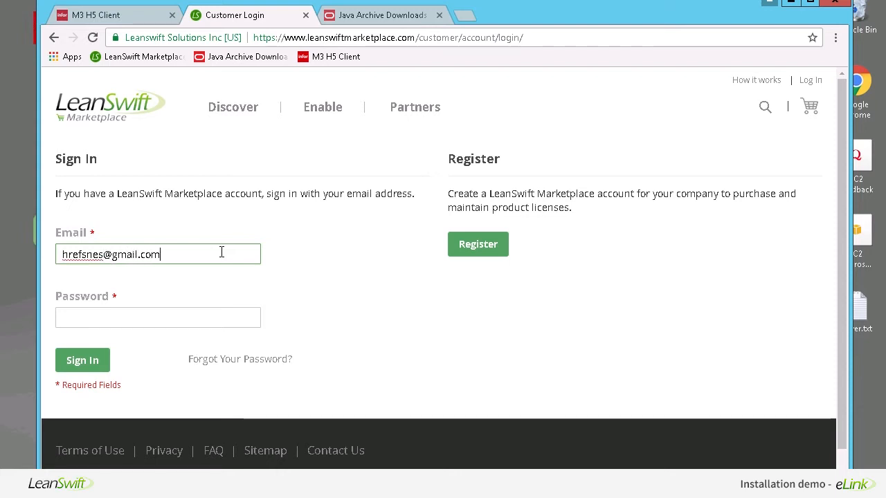
key("Tab")
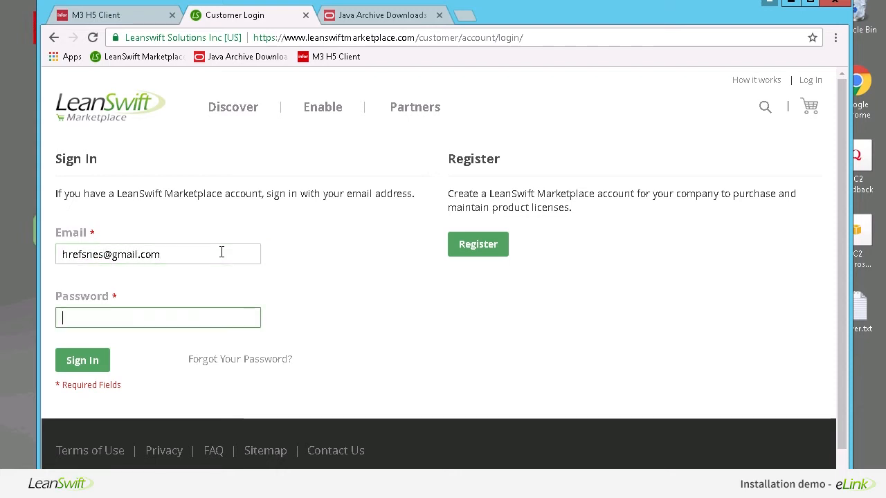
type("•••••••••••")
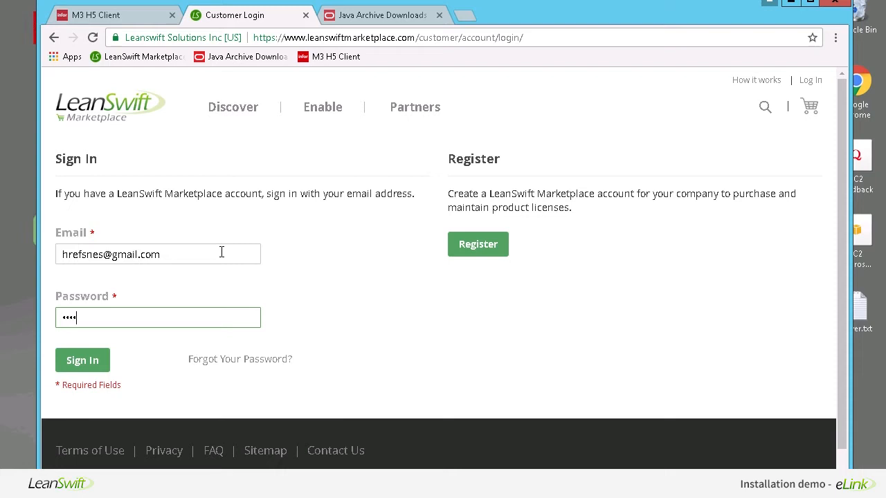
left_click(84, 360)
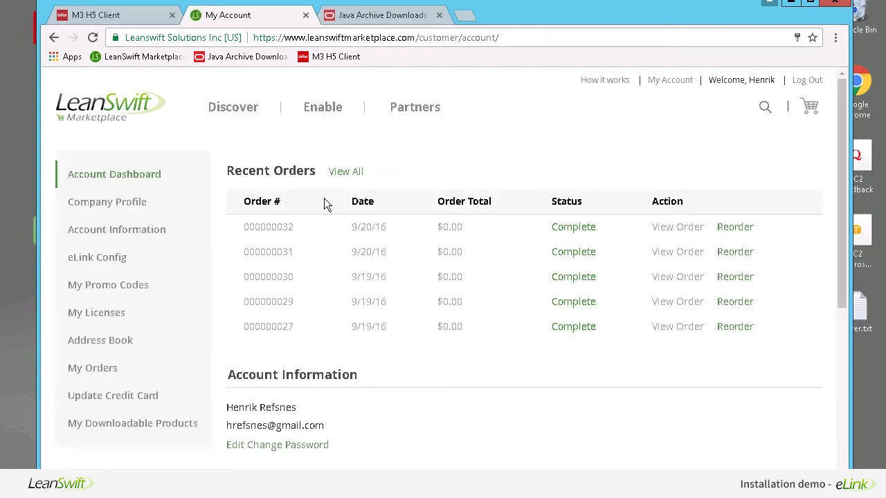
- Add the eLink Community edition to the cart from the eLink product page
left_click(313, 104)
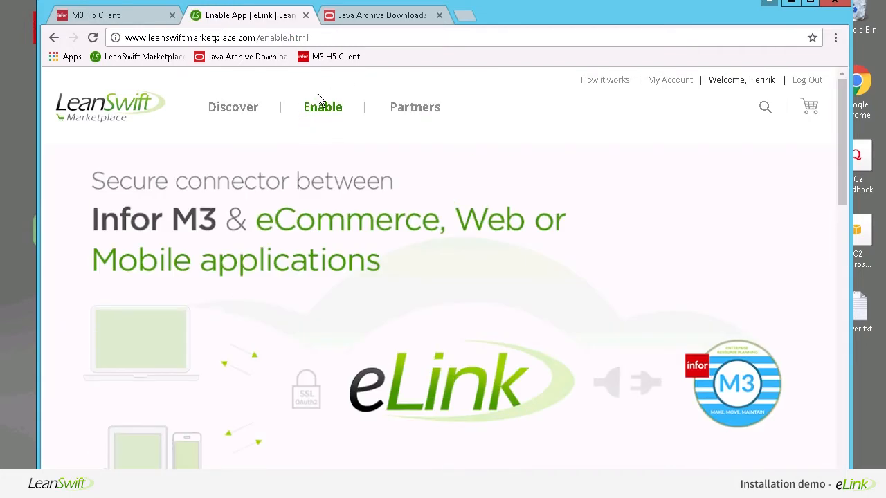
scroll(293, 145, "down", 1)
scroll(293, 144, "down", 6)
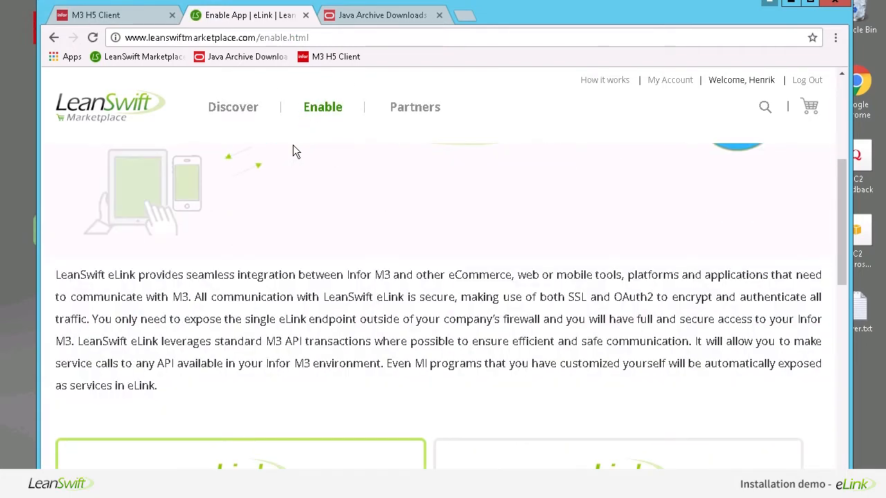
scroll(292, 145, "down", 1)
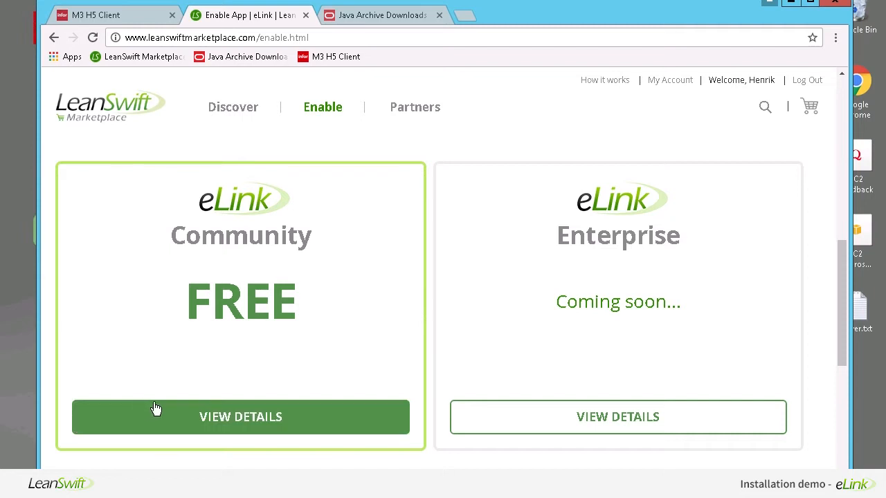
left_click(201, 415)
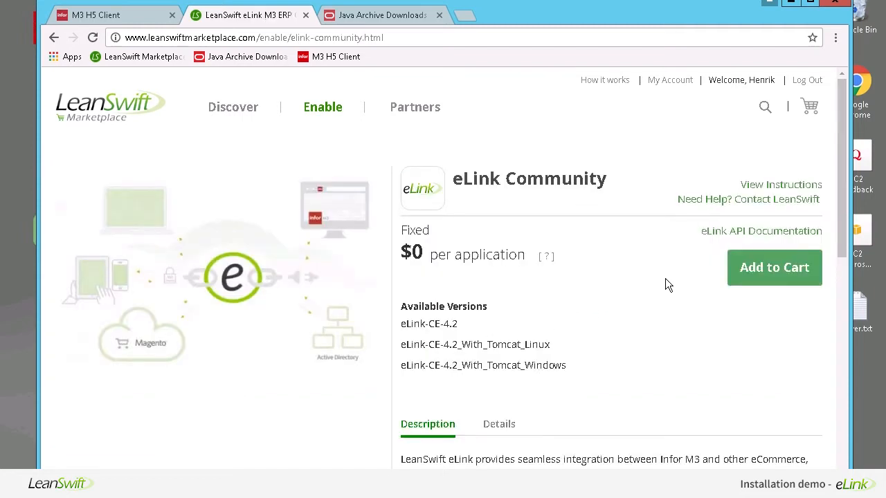
left_click(762, 268)
left_click(326, 110)
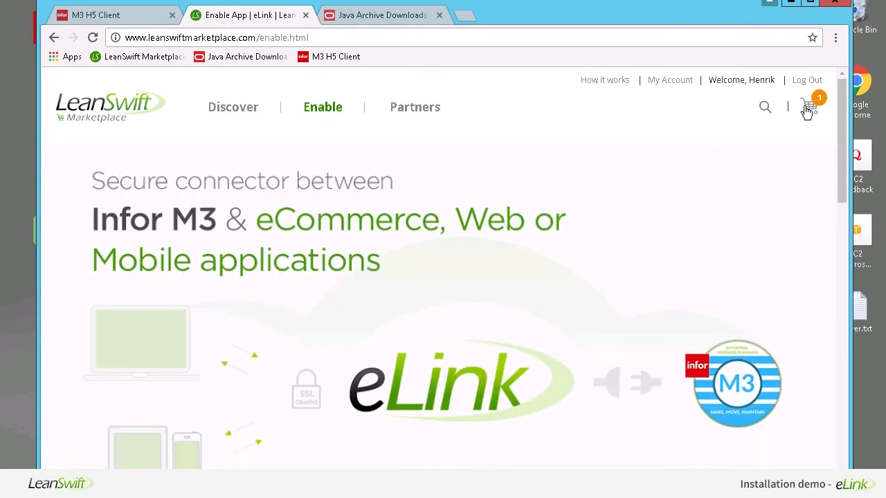
- Check out the $0 eLink Community order and view it in My Licenses
left_click(807, 109)
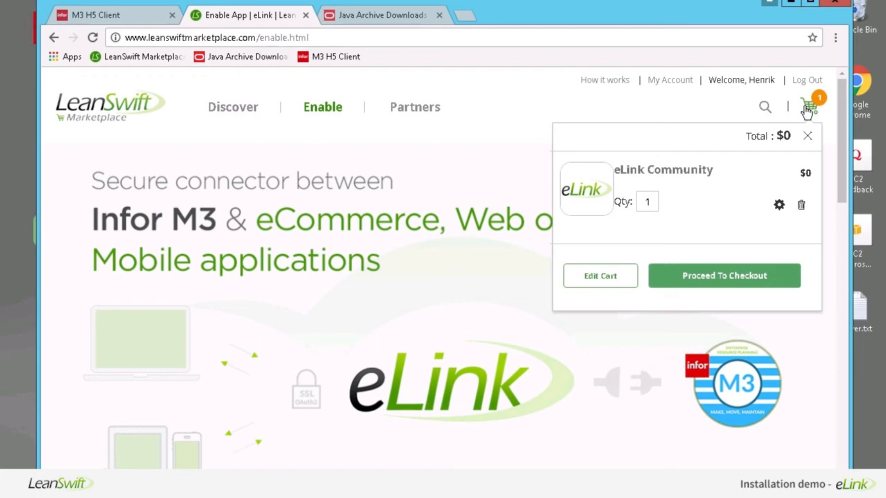
left_click(706, 282)
scroll(546, 258, "down", 3)
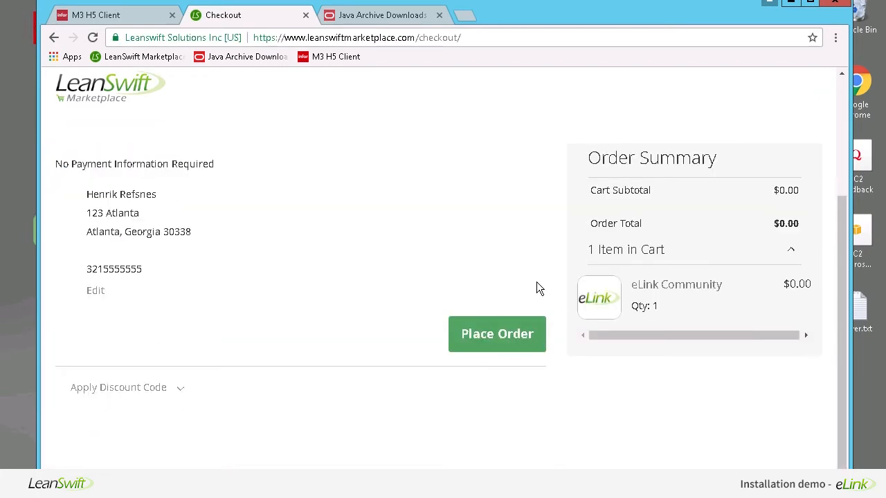
left_click(504, 335)
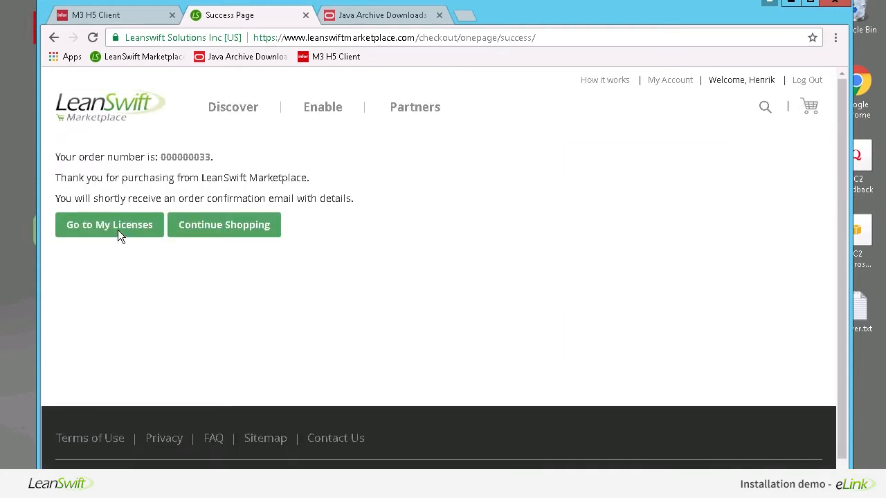
left_click(118, 231)
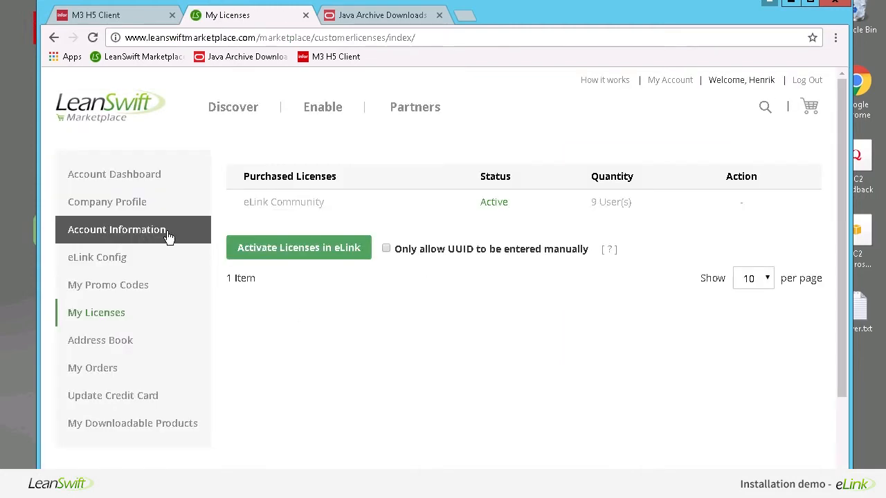
- Download eLink-CE-4.2_With_Tomcat_Windows from My Downloadable Products, then return to File Explorer
left_click(98, 422)
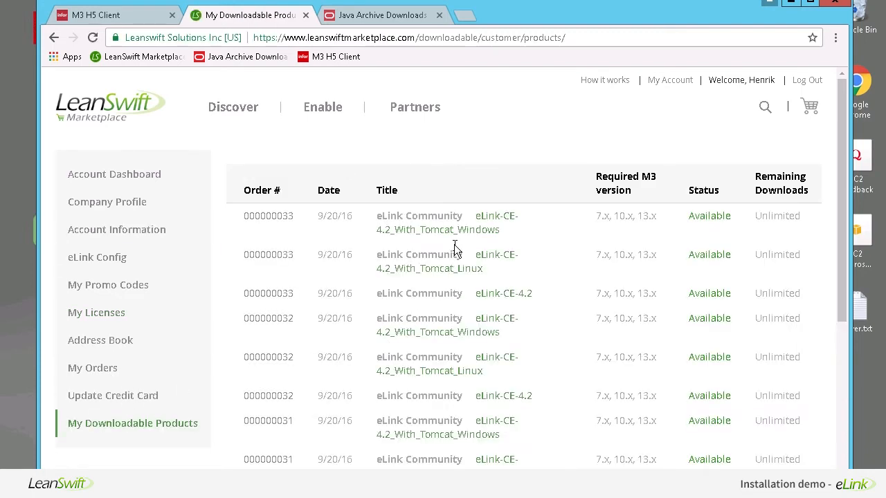
scroll(467, 263, "down", 2)
scroll(468, 266, "up", 2)
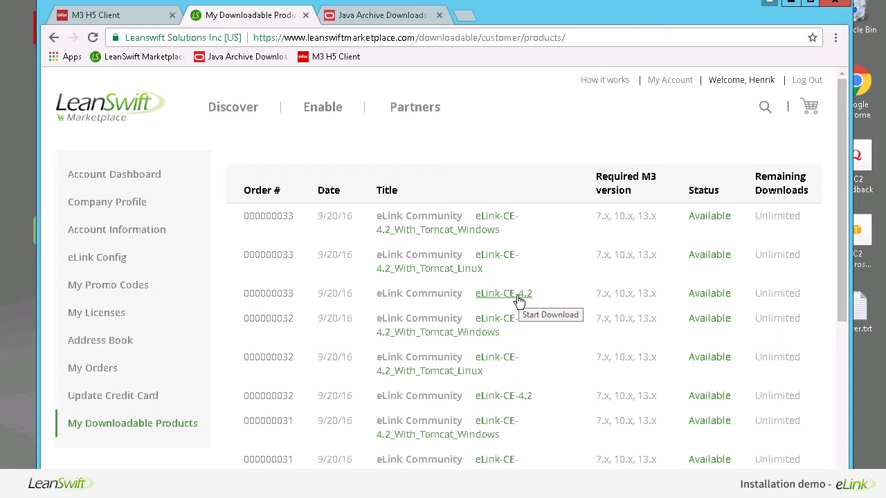
left_click(488, 227)
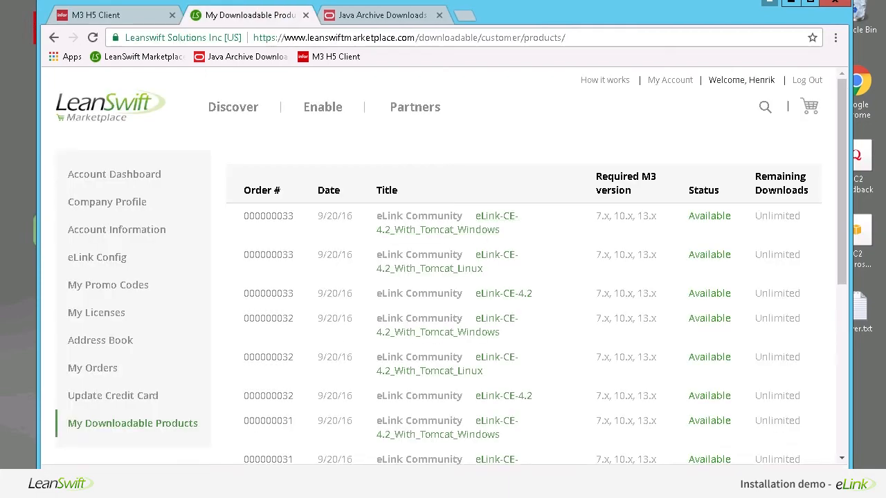
key("alt+Tab")
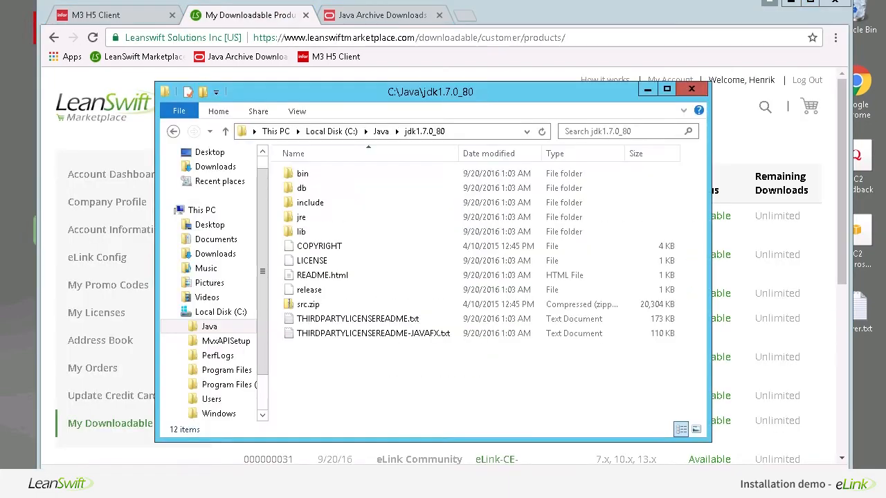
- Extract the eLink-CE-4.2_With_Tomcat ZIP from Downloads into C:\Software
left_click(215, 167)
left_click(324, 189)
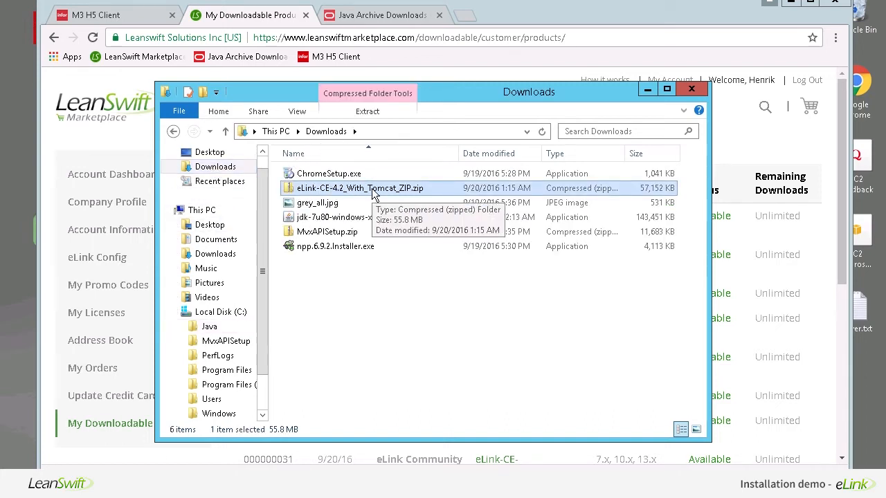
left_click_drag(373, 194, 372, 281)
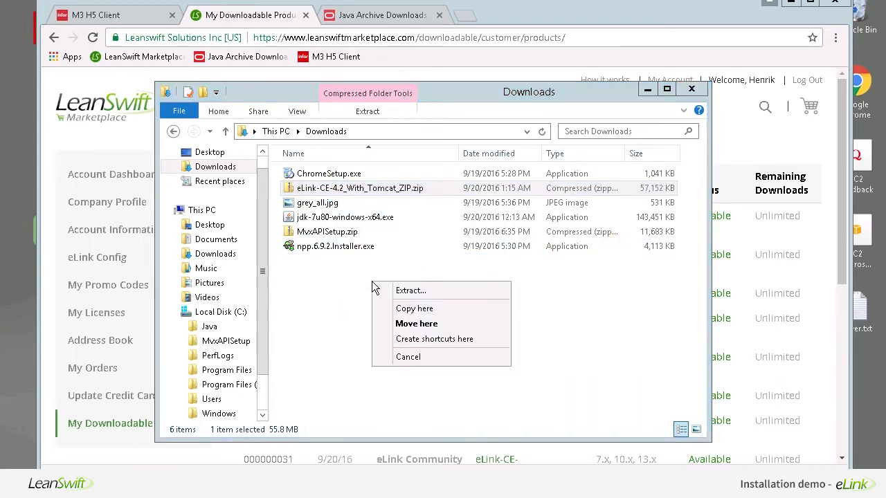
left_click(398, 292)
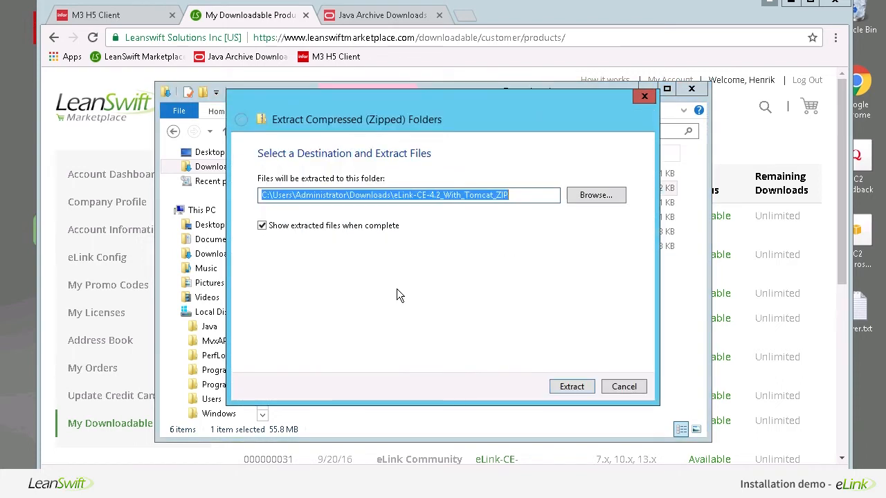
left_click(471, 198)
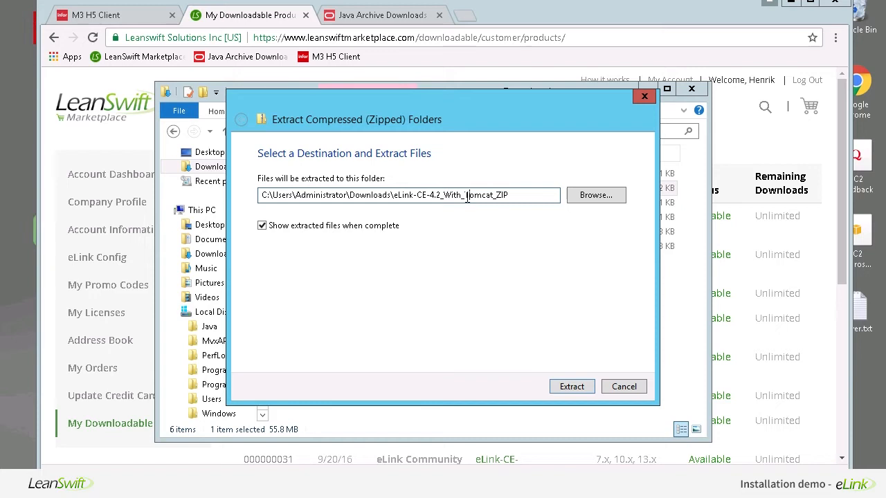
left_click_drag(515, 196, 275, 200)
type("Software")
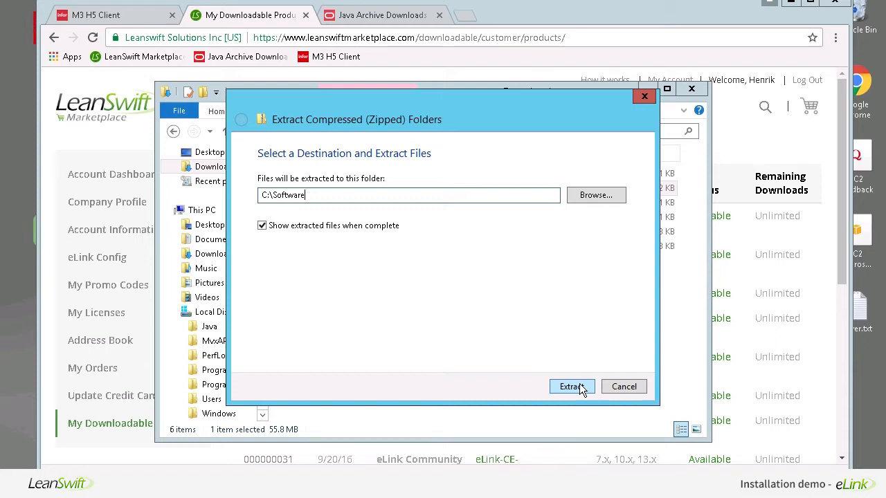
left_click(579, 387)
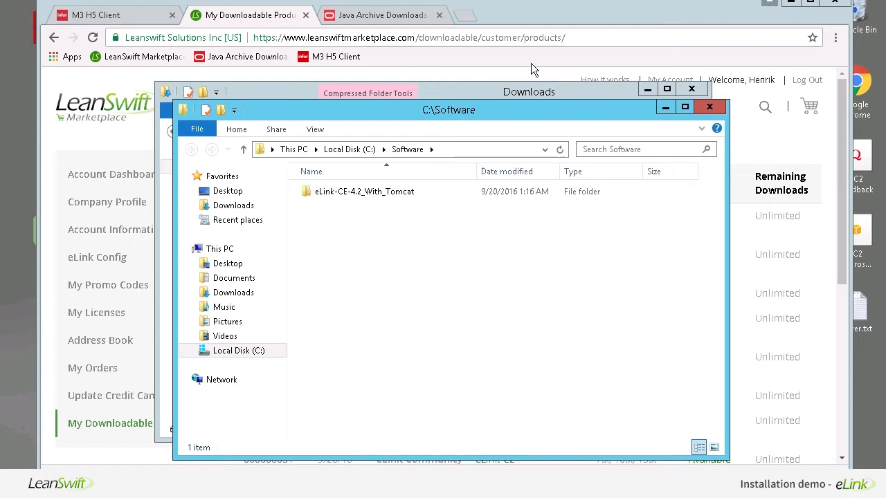
- Open the extracted eLink-CE-4.2_With_Tomcat folder, then return to the downloadable products page
left_click_drag(484, 111, 516, 132)
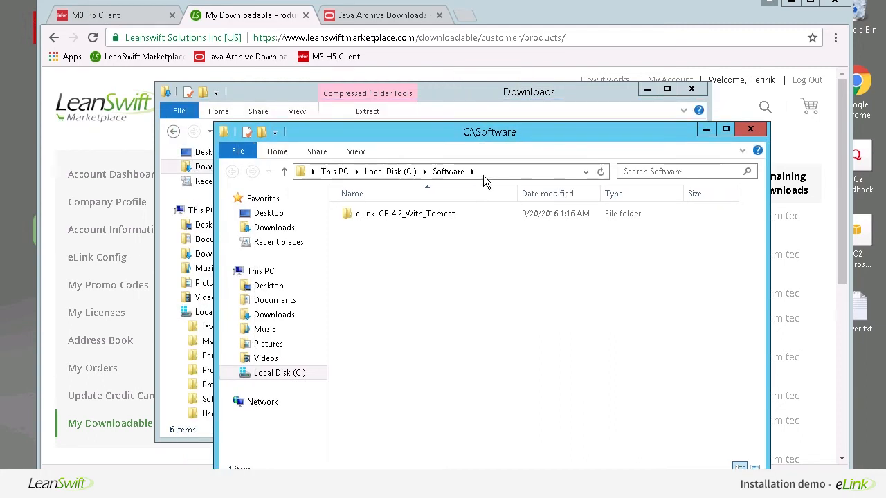
double_click(452, 215)
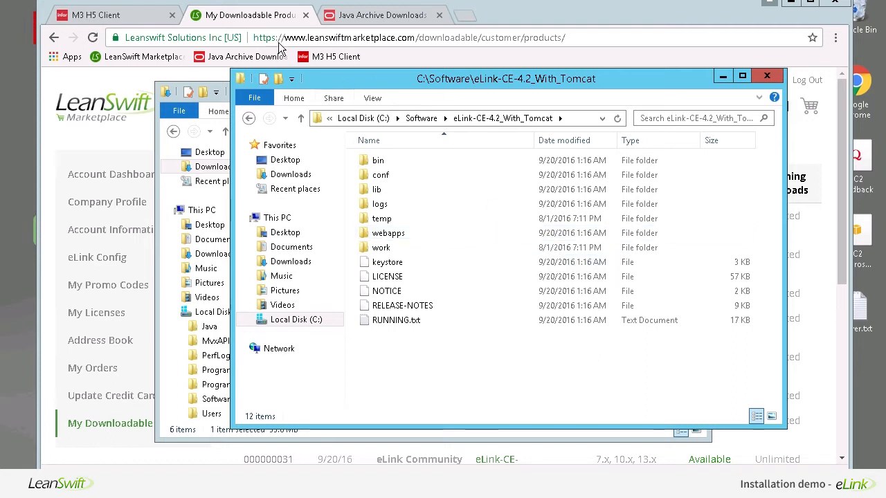
left_click(253, 19)
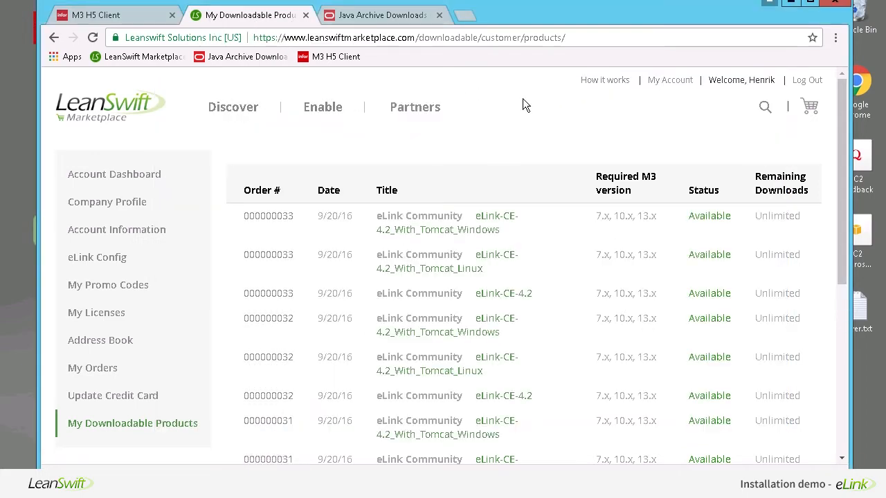
- Show the eLink Community edition's Windows (ZIP) installation steps, then switch back to the extracted eLink folder
left_click(338, 113)
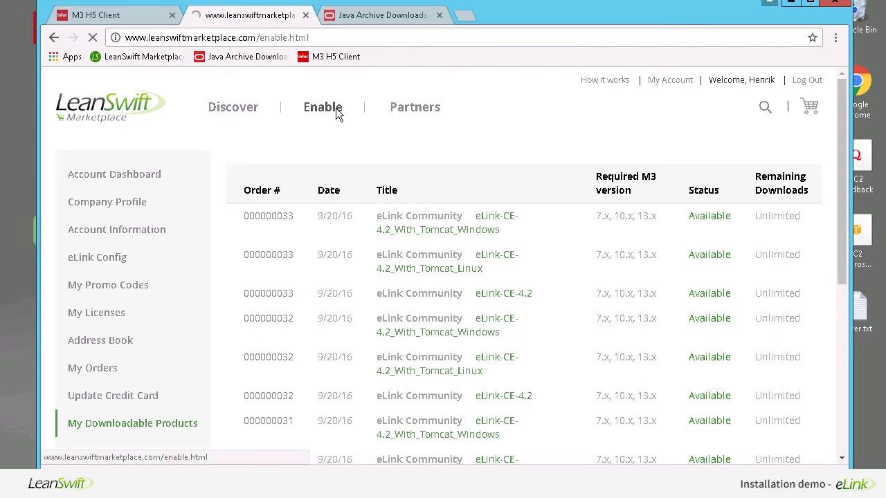
scroll(293, 337, "down", 2)
scroll(292, 337, "down", 8)
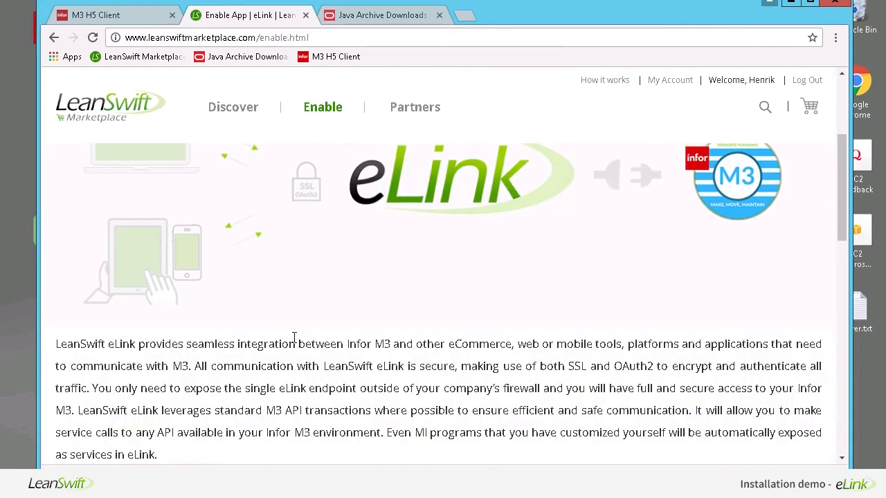
left_click(243, 416)
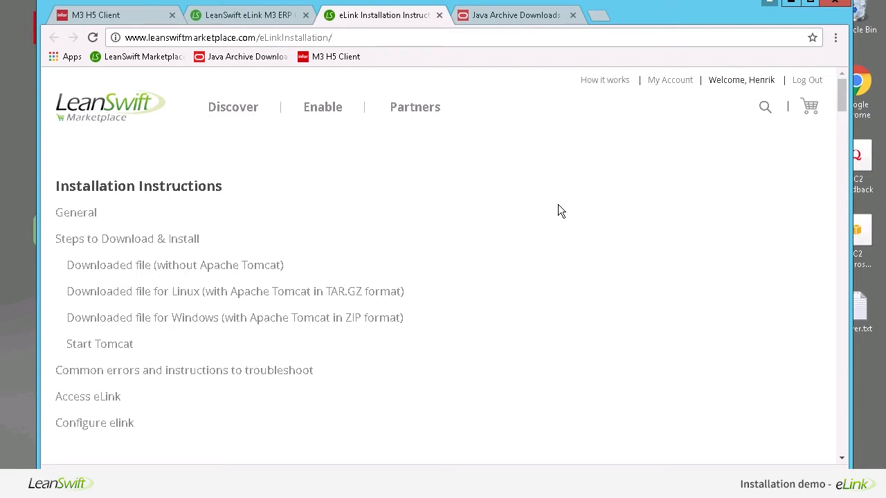
scroll(409, 261, "down", 5)
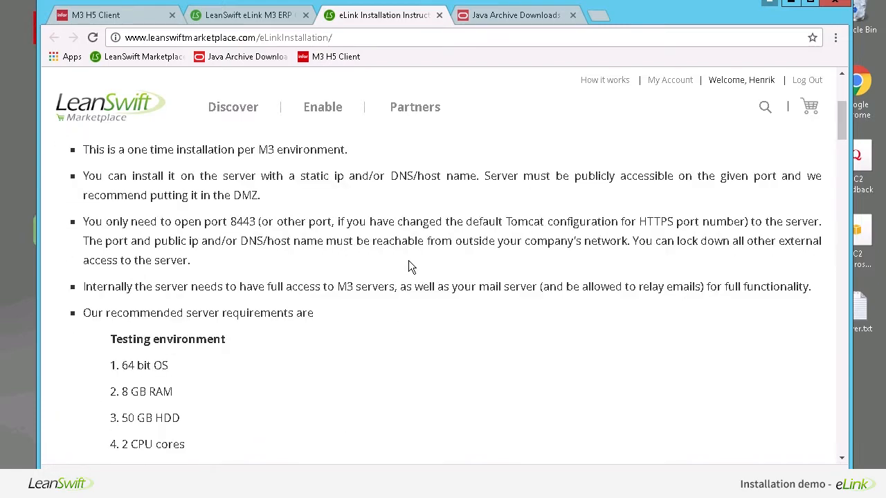
scroll(408, 261, "up", 5)
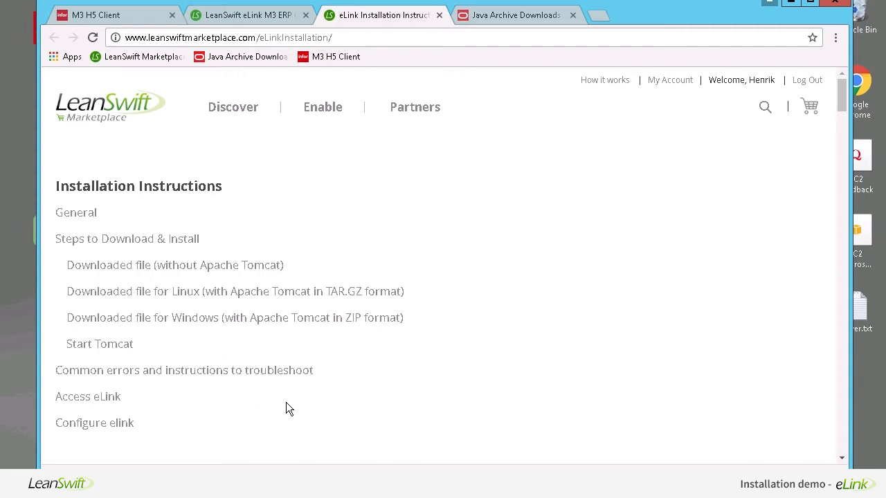
left_click(244, 320)
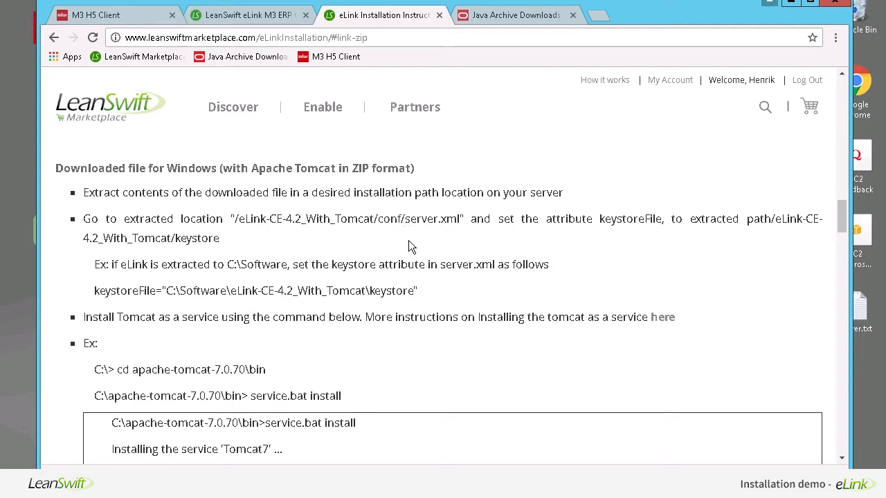
left_click(145, 495)
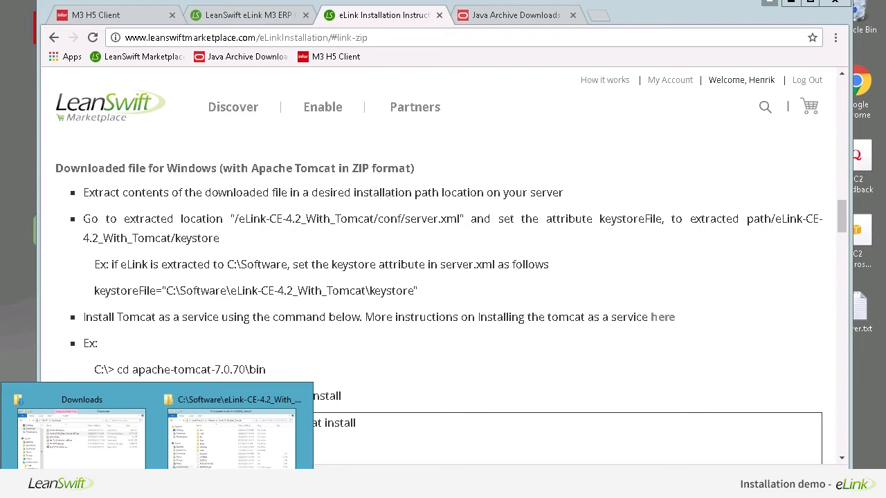
left_click(231, 433)
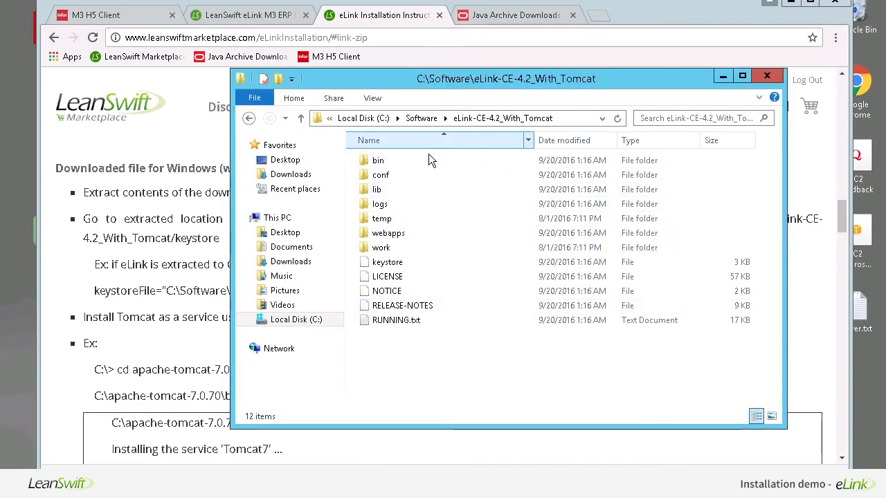
- Open the conf folder and edit server.xml with Notepad++
double_click(400, 174)
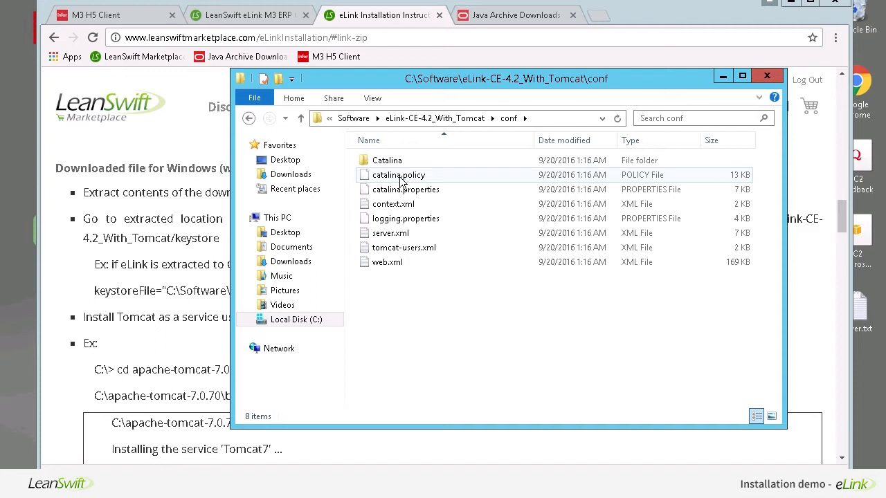
right_click(394, 238)
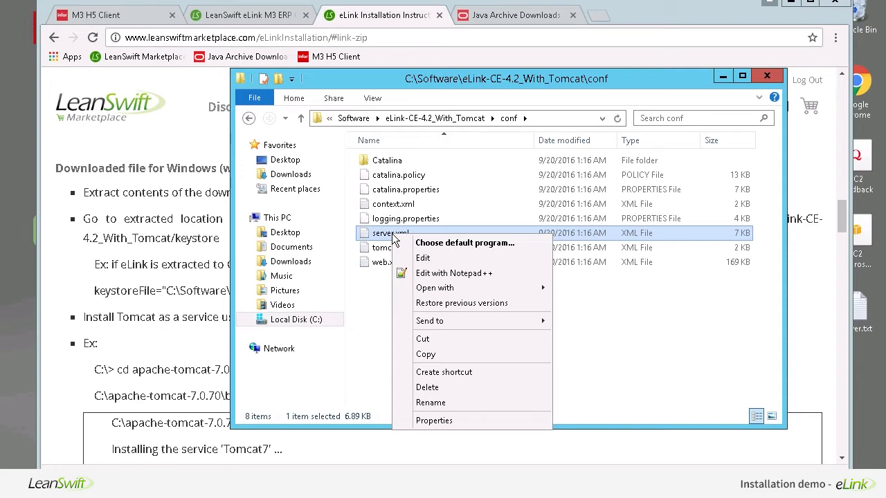
left_click(424, 274)
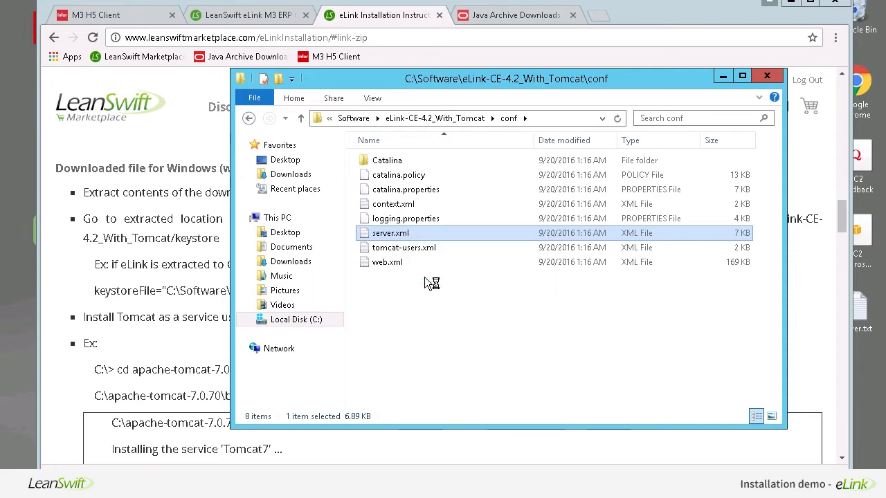
- Scroll to the port 8443 Connector and select the keystorefilepath placeholder on line 76
left_click(430, 254)
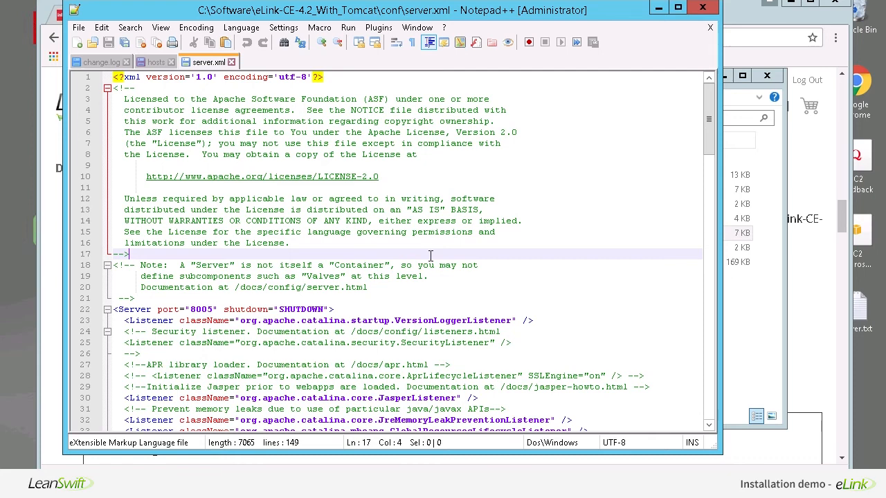
scroll(430, 256, "down", 8)
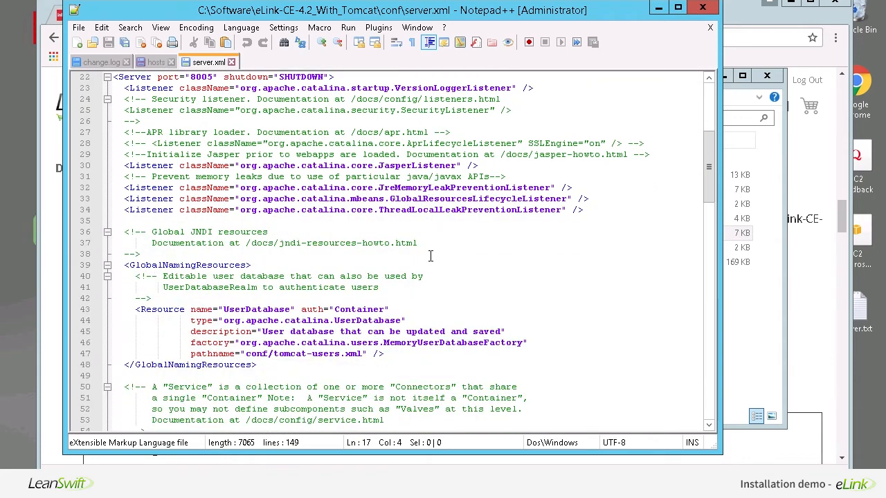
scroll(430, 256, "down", 3)
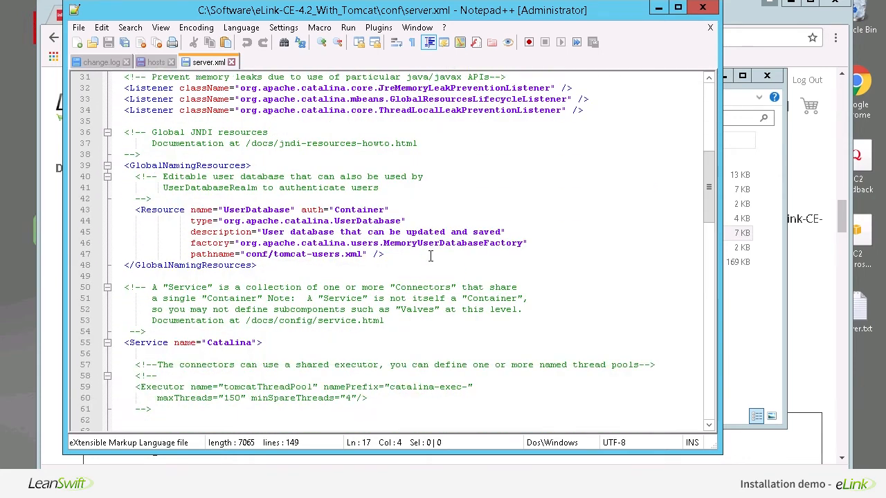
scroll(430, 256, "down", 7)
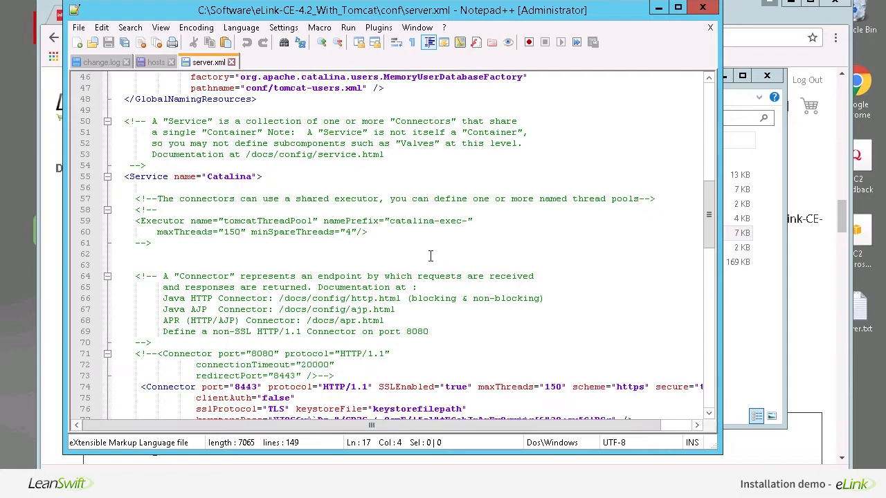
scroll(430, 256, "down", 1)
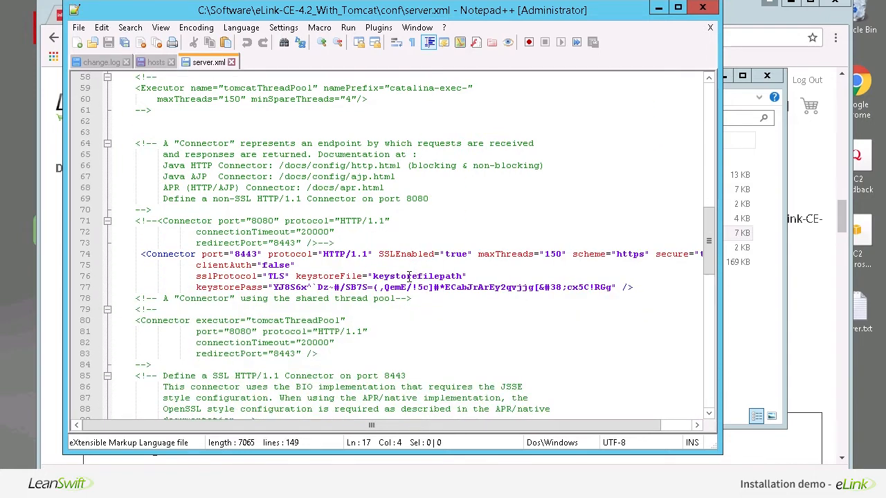
double_click(412, 276)
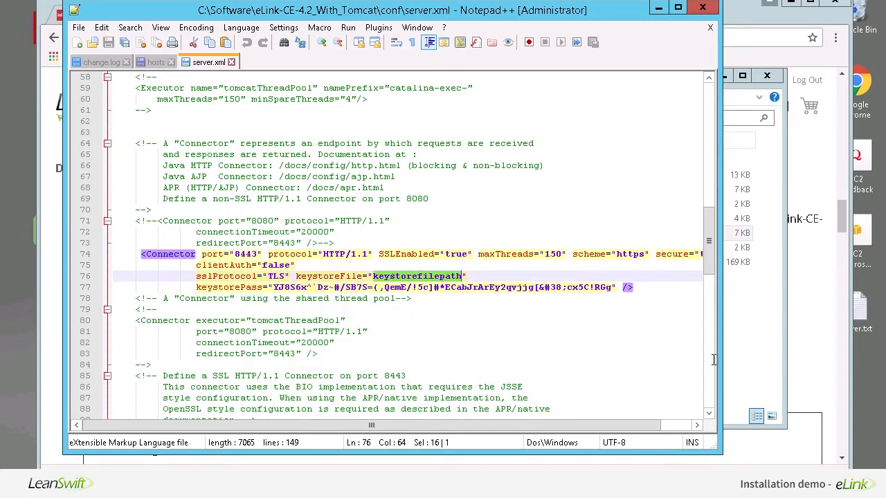
- Replace keystorefilepath with C:\Software\eLink-CE-4.2_With_Tomcat\keystore from the instructions and save server.xml
left_click(808, 423)
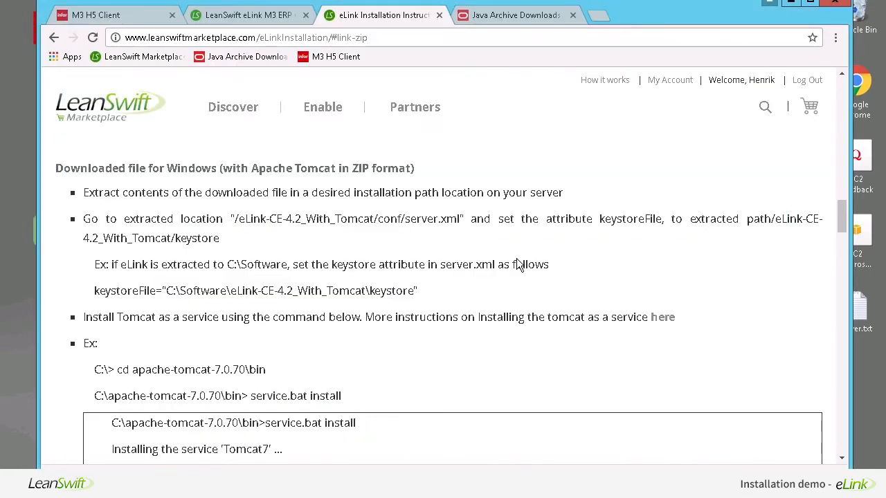
left_click_drag(414, 291, 168, 291)
key("ctrl+c")
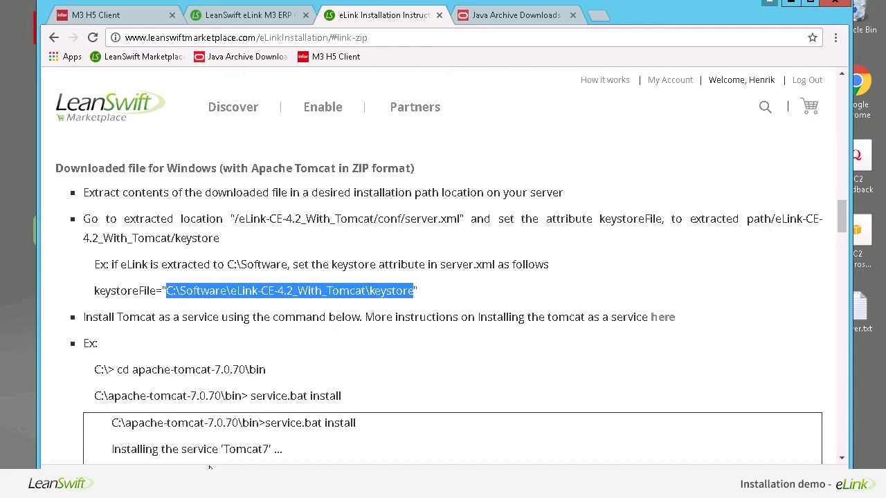
left_click(391, 483)
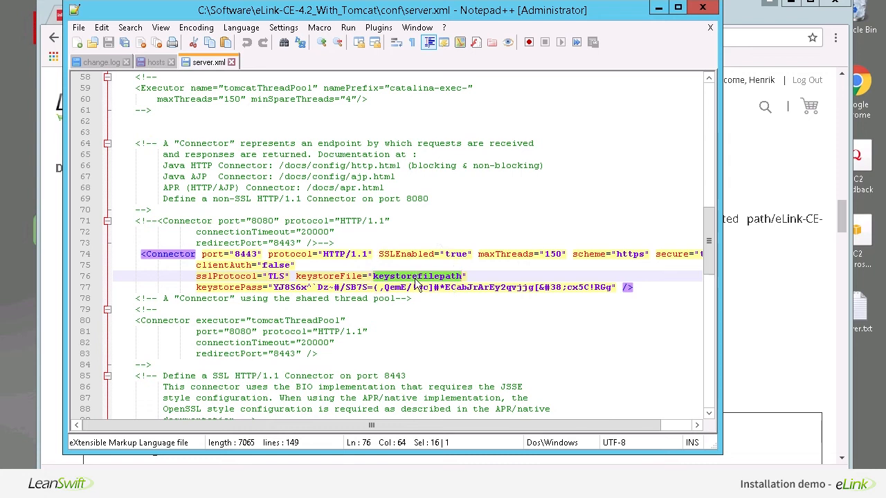
key("ctrl+v")
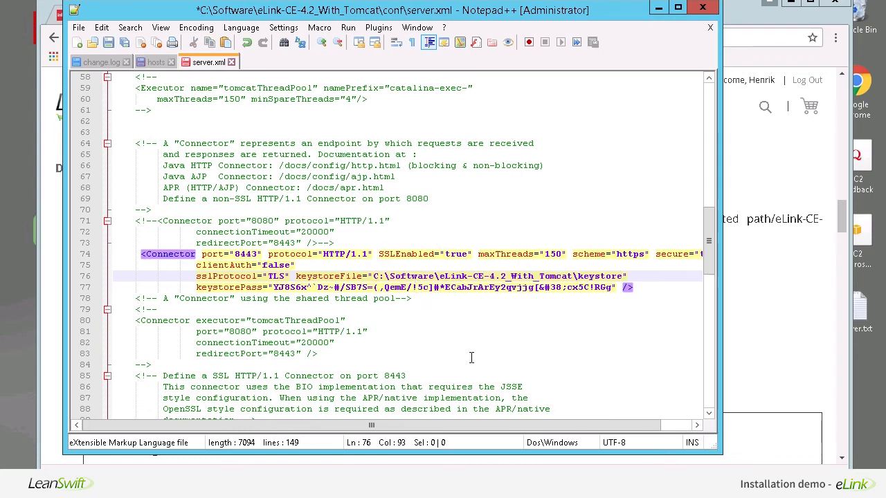
key("ctrl+s")
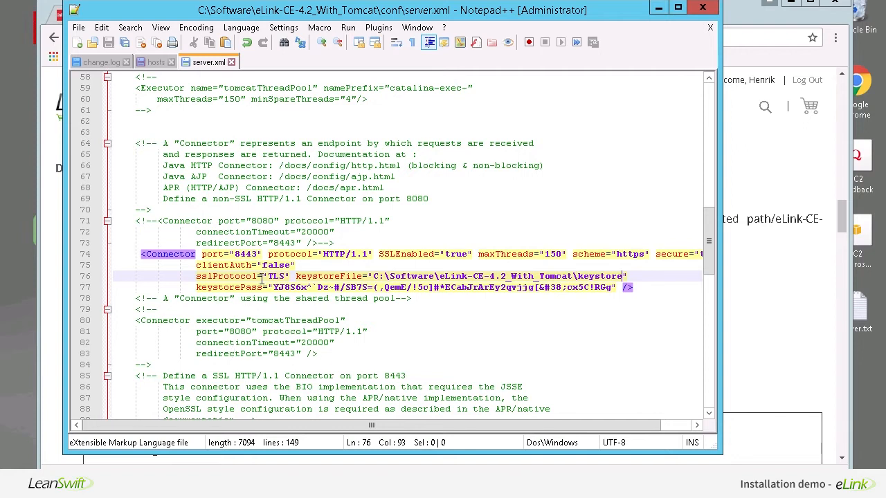
double_click(247, 254)
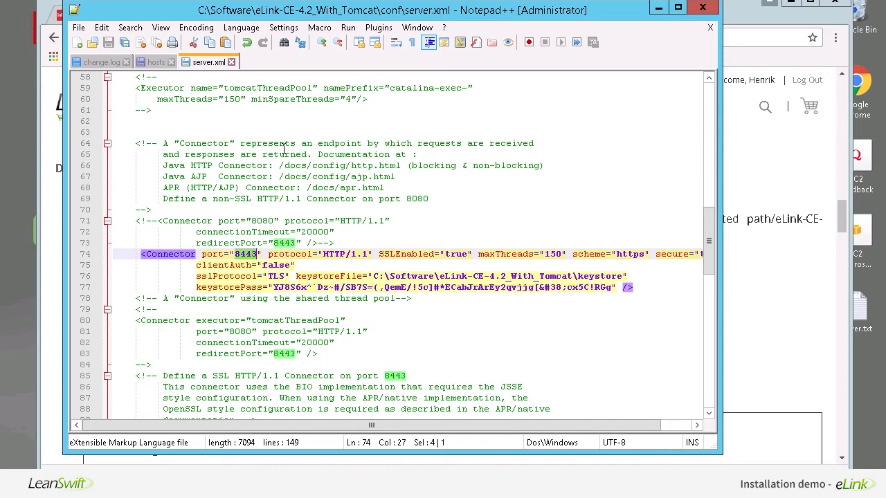
- Bring back the instructions at the 'Install Tomcat as a service' step and its example output
left_click(659, 8)
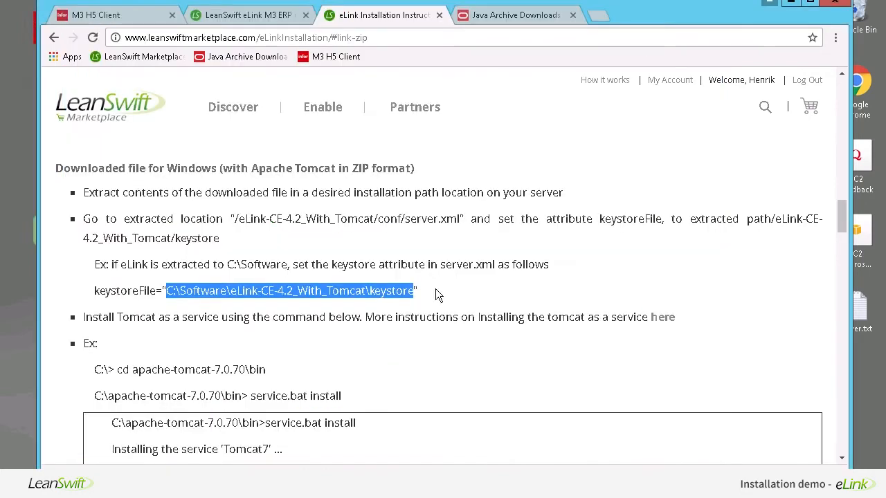
triple_click(389, 318)
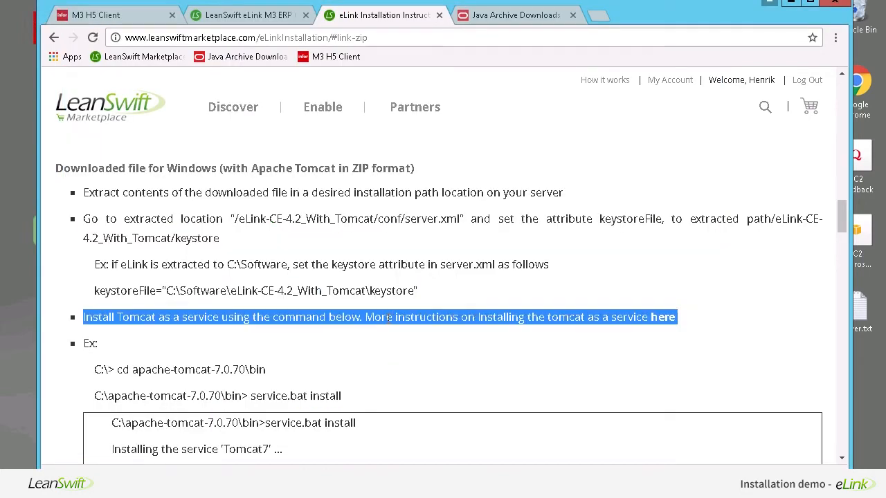
scroll(377, 349, "down", 1)
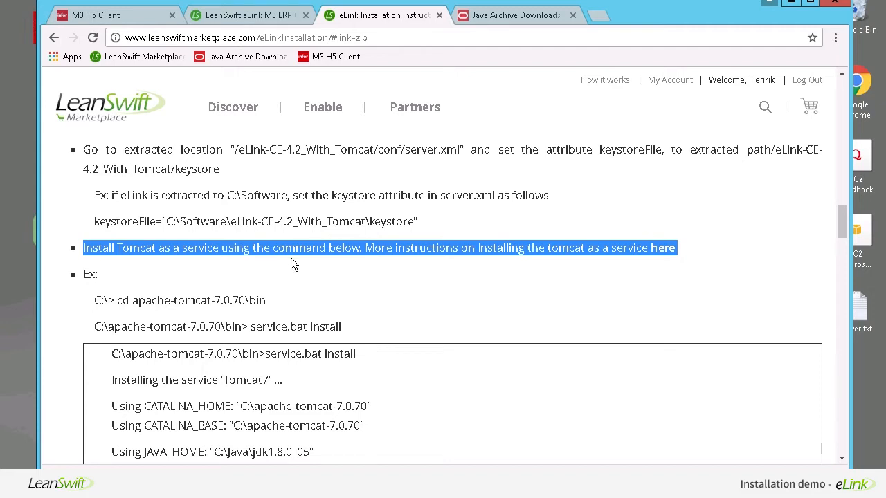
left_click(310, 250)
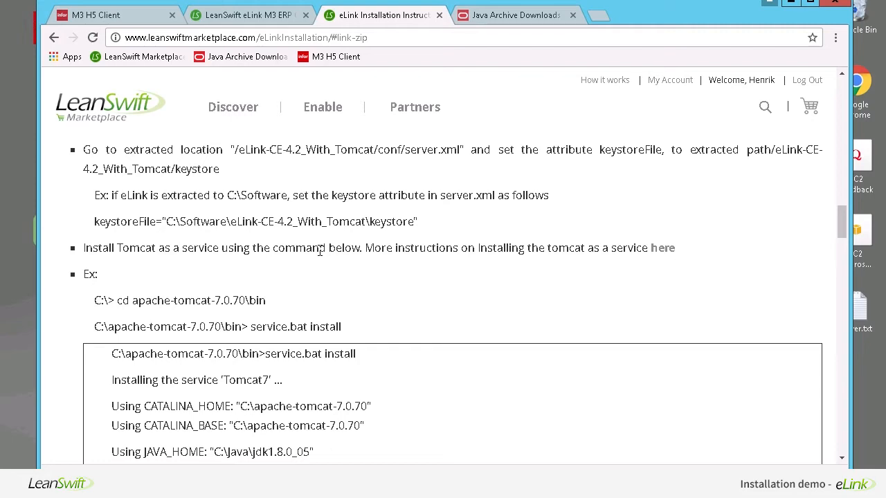
scroll(320, 251, "down", 1)
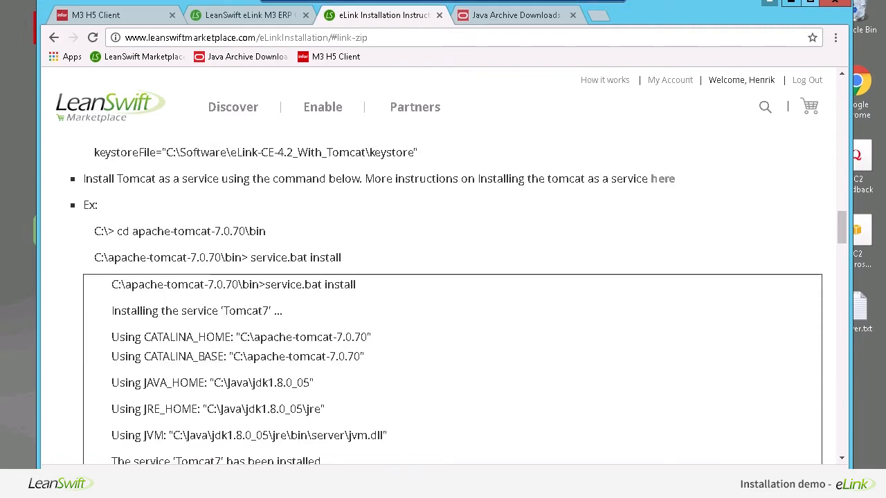
- In Command Prompt, change into C:\Software\eLink-CE-4.2_With_Tomcat
key("alt+Tab")
left_click_drag(332, 69, 422, 145)
type("cd")
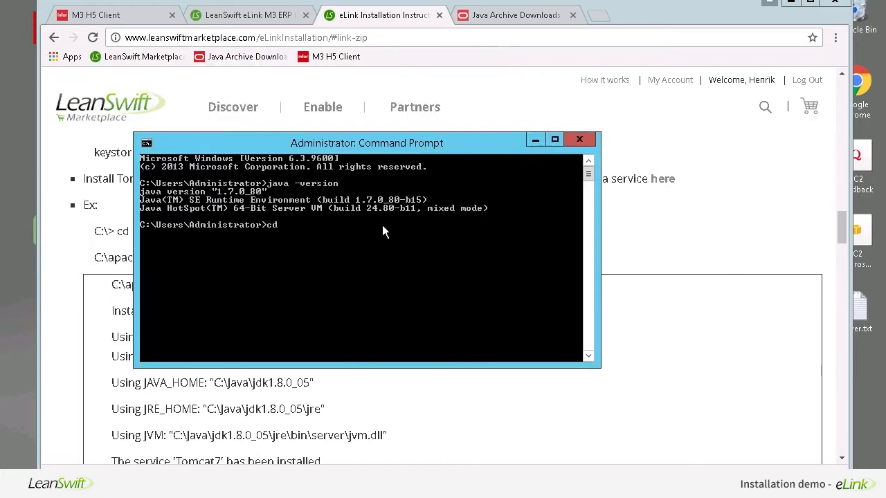
type("/")
key("Return")
type("cd Sof")
key("Tab")
key("Return")
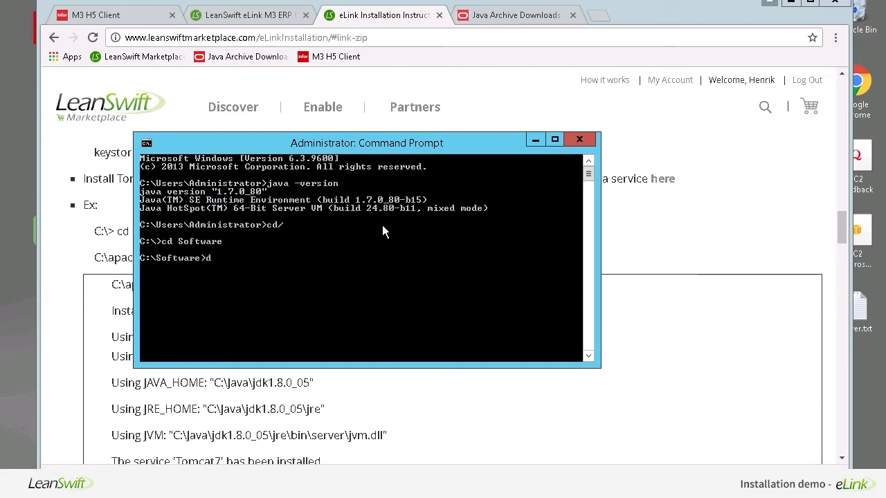
type("cd elin")
key("Tab")
key("Return")
- Run service.bat install Tomcat7 from the bin folder
type("cd bin")
key("Return")
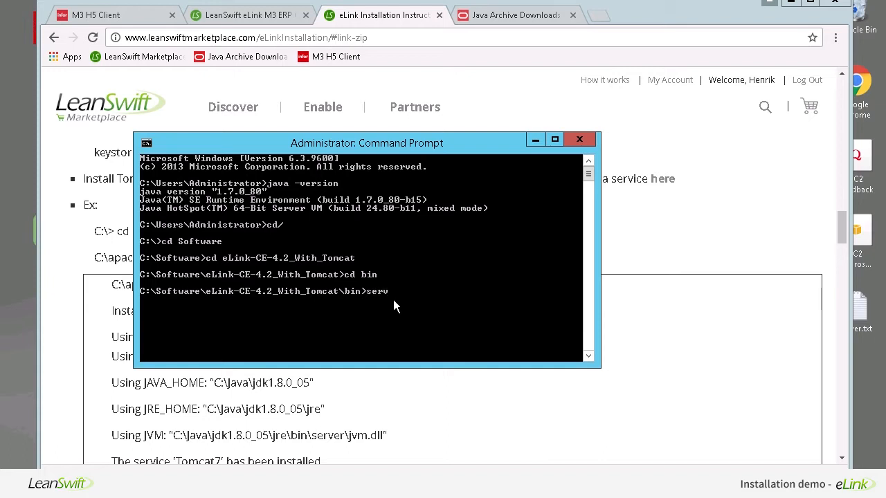
type("service.bat install Tomcat")
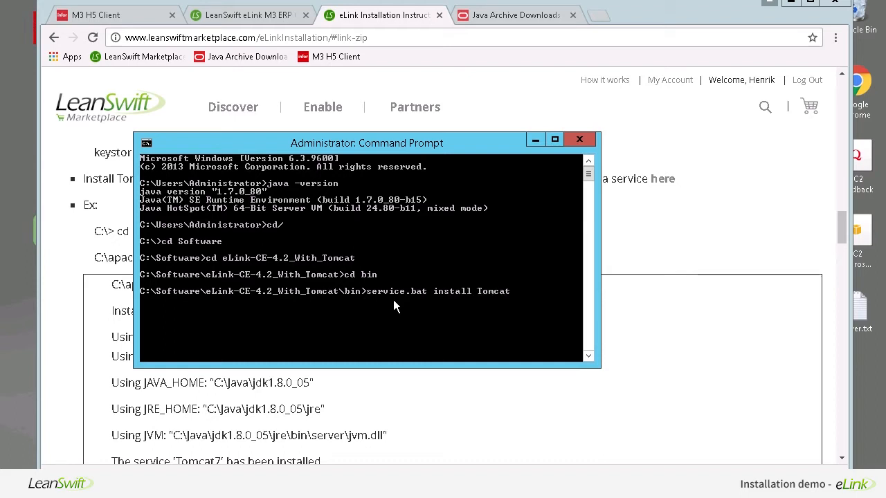
type("7")
key("Return")
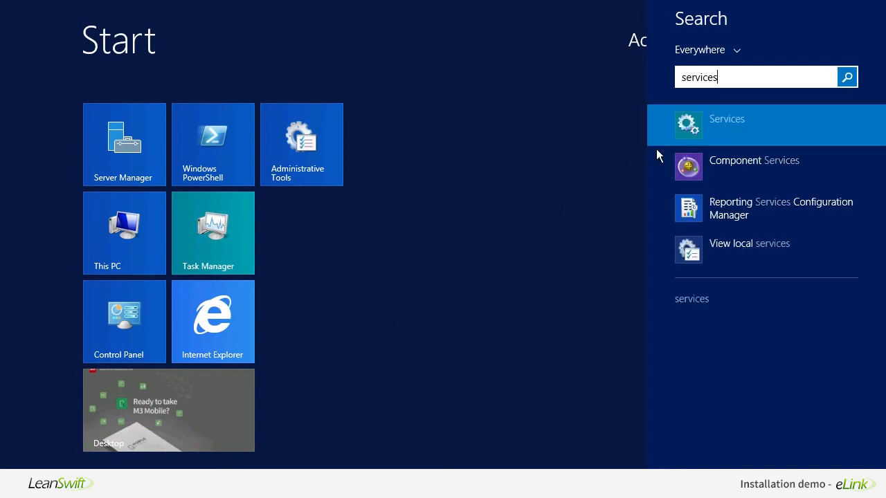
- Open Services and select the Apache Tomcat 7.0 Tomcat7 service
left_click(716, 121)
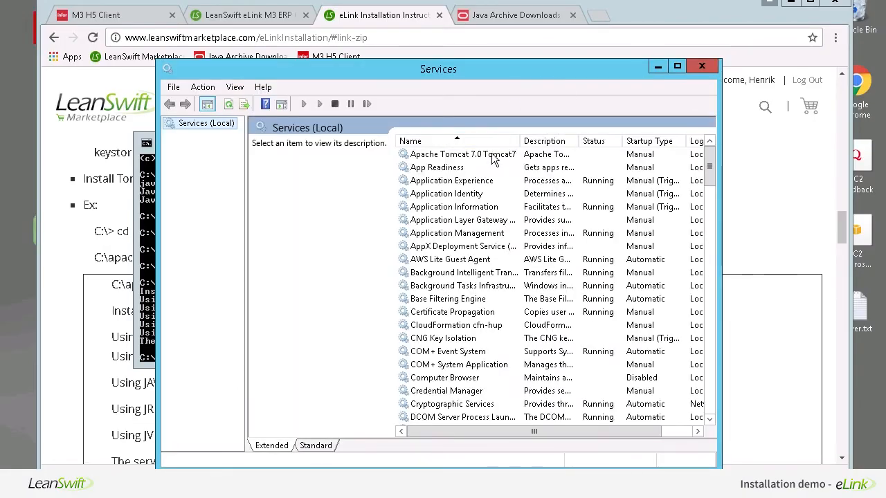
left_click(494, 154)
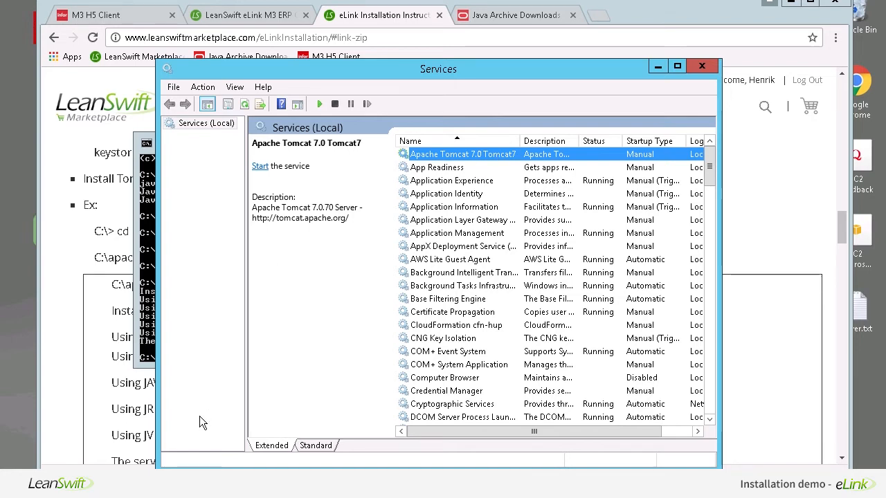
left_click(147, 486)
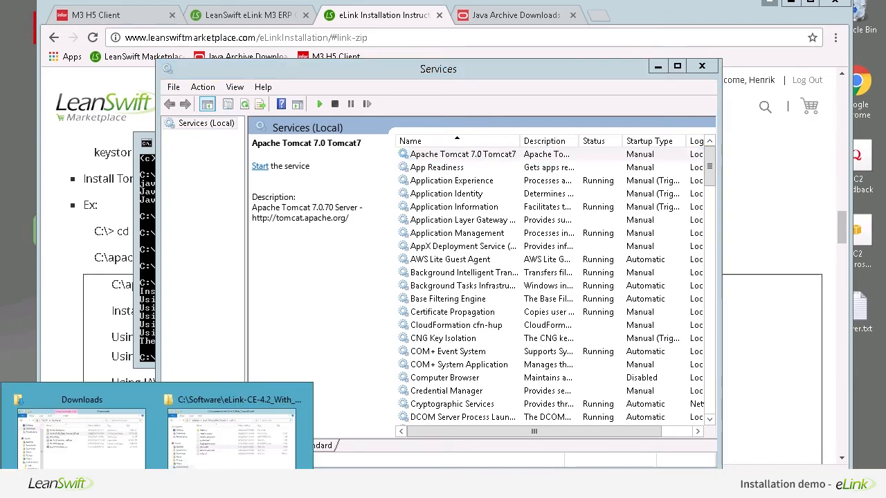
- Run tomcat7w.exe from the eLink-CE-4.2_With_Tomcat bin folder as administrator
left_click(231, 470)
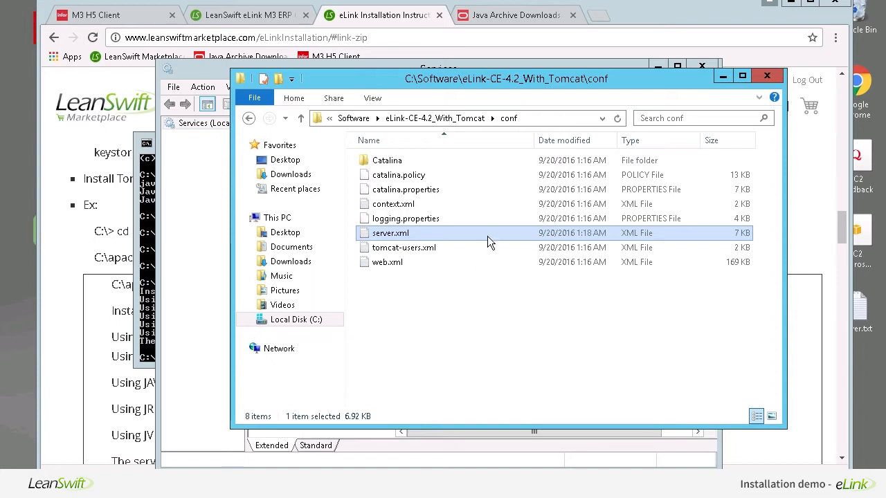
left_click(433, 121)
left_click_drag(460, 78, 409, 87)
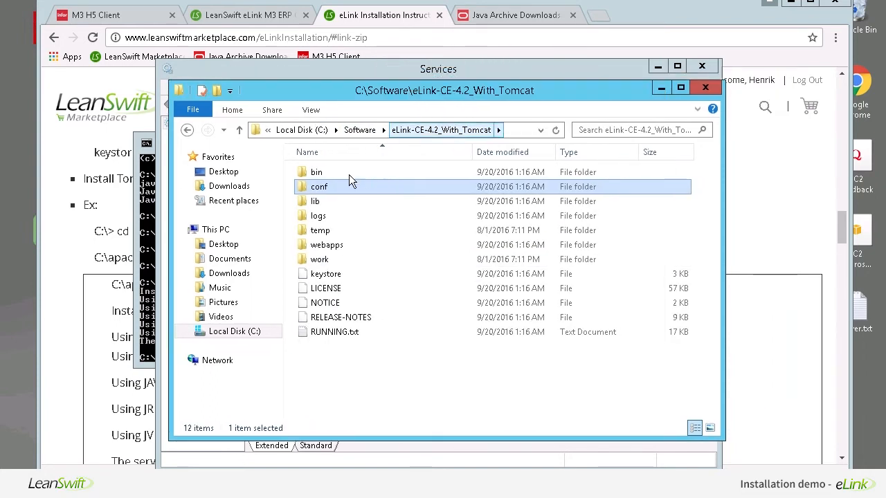
left_click(322, 173)
double_click(321, 173)
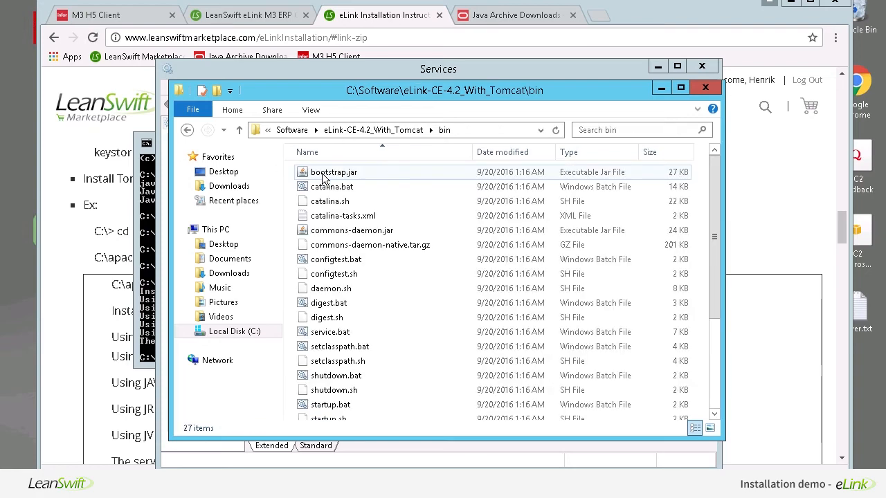
scroll(420, 228, "down", 3)
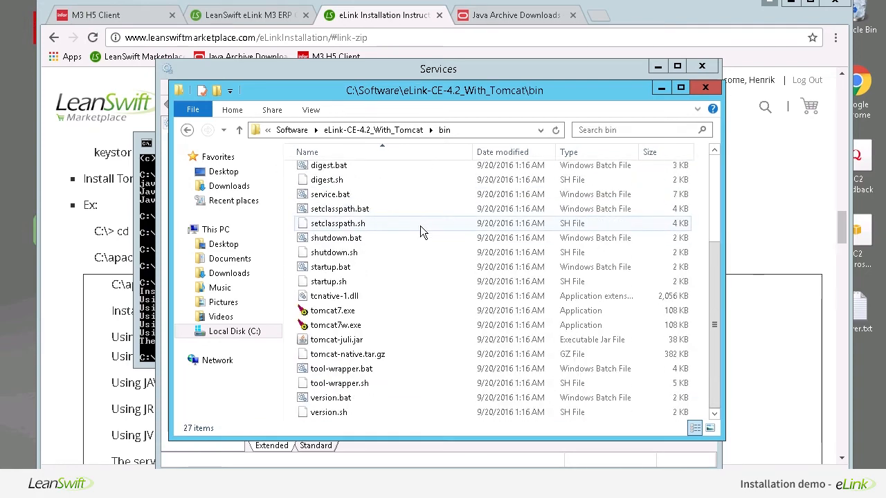
left_click(344, 328)
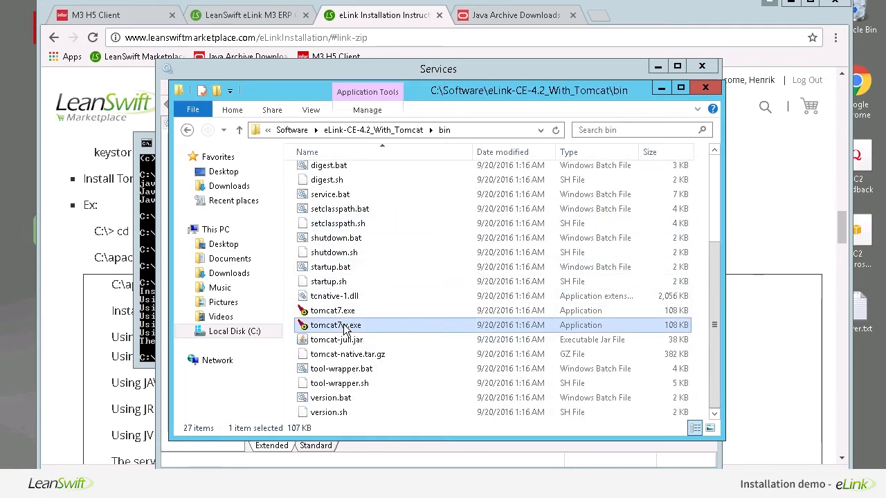
right_click(359, 331)
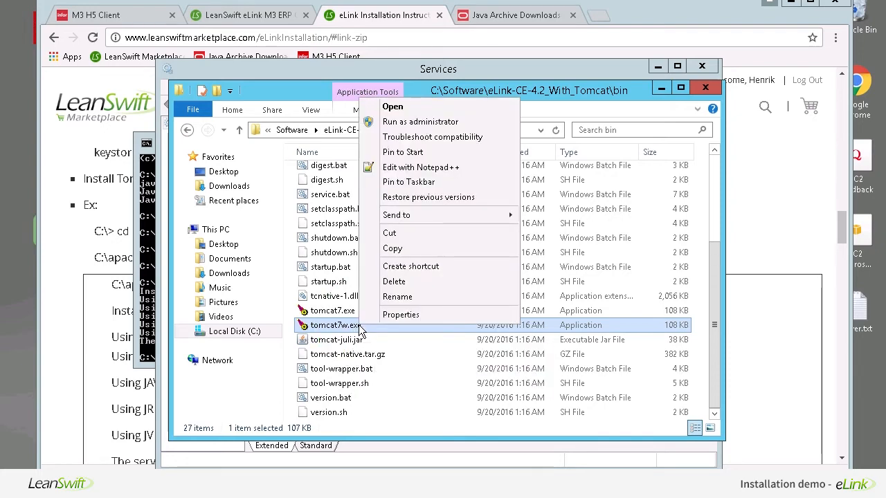
left_click(443, 122)
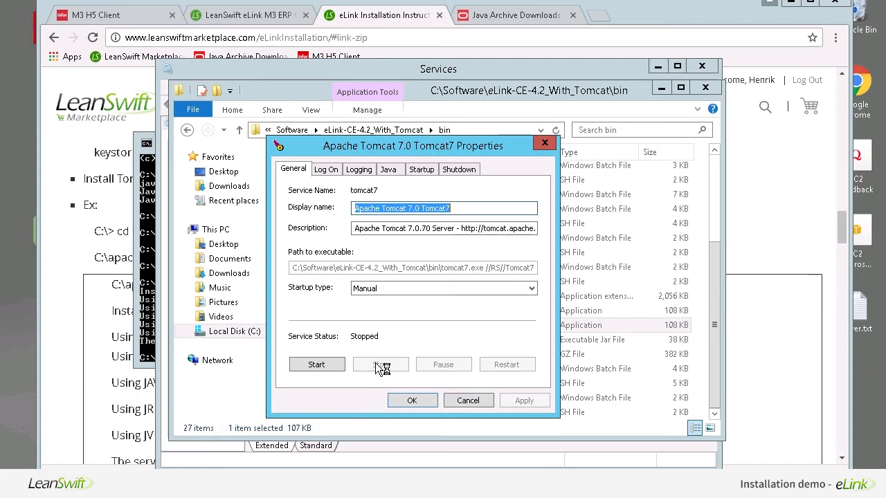
- Set the Tomcat7 startup type to Automatic and apply
left_click(423, 288)
left_click(393, 297)
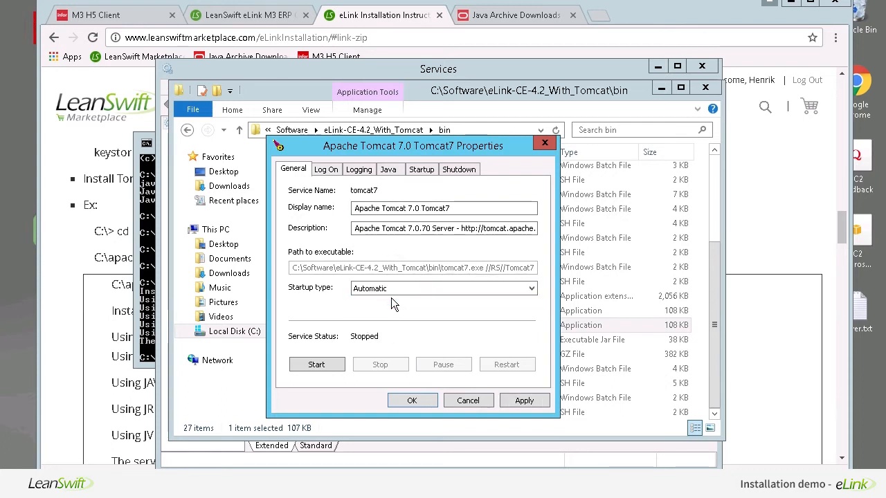
left_click(523, 400)
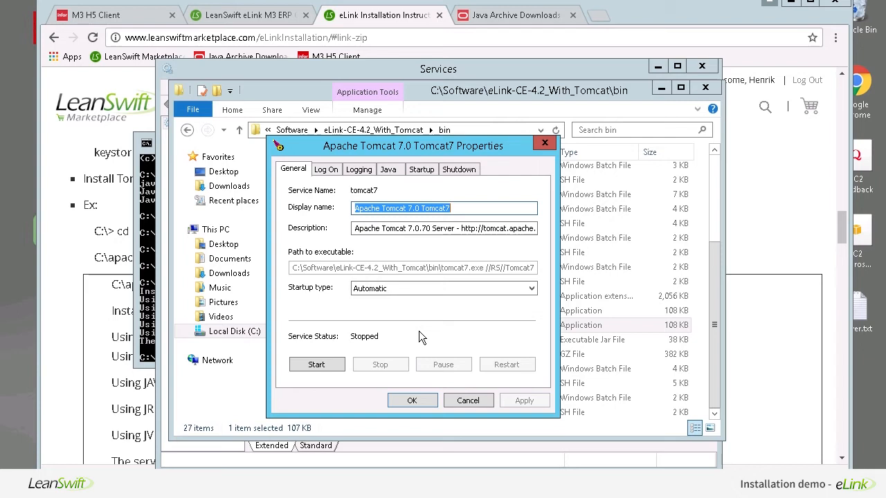
- Set initial and maximum Java memory pools to 512 MB, apply, and start the service
left_click(388, 175)
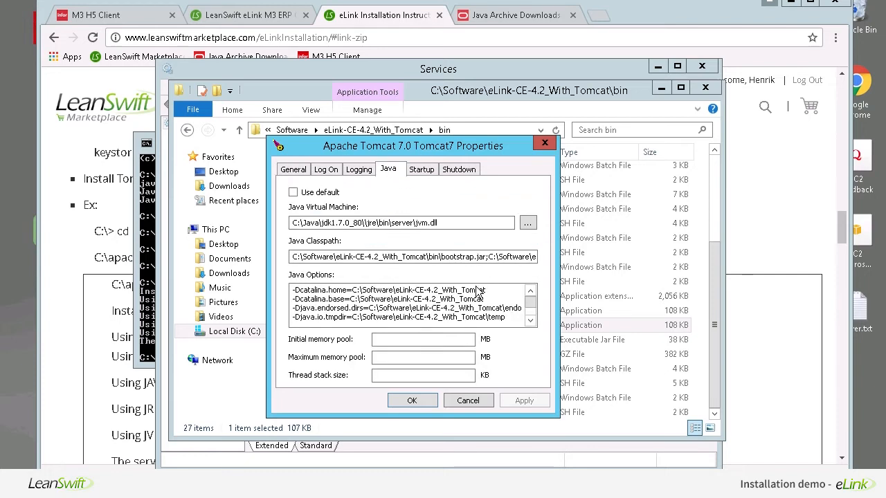
left_click(441, 339)
left_click(385, 359)
left_click(388, 338)
left_click(400, 359)
left_click(393, 339)
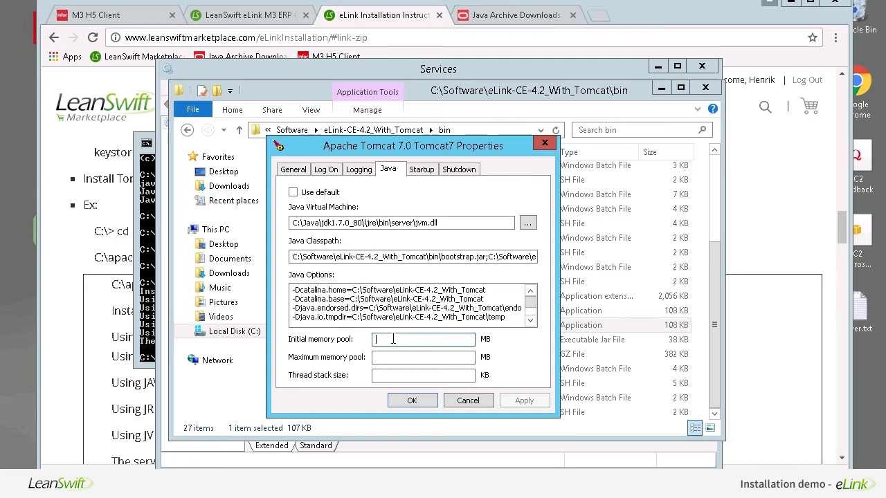
type("512")
key("Tab")
type("512")
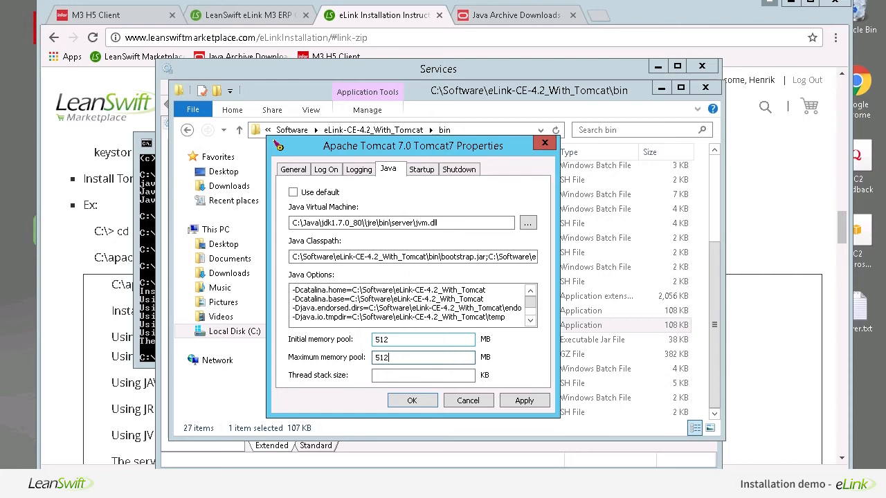
left_click(518, 401)
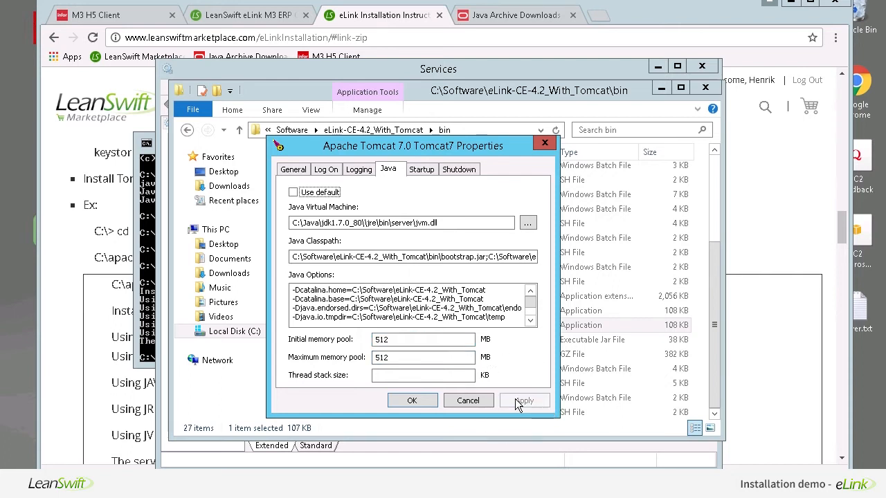
left_click(293, 169)
left_click(317, 364)
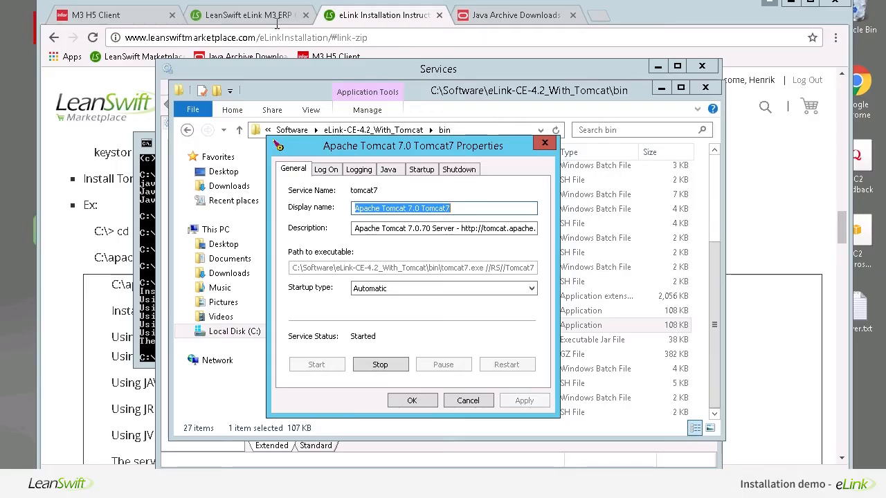
- Return to the LeanSwift eLink tab and open the My Account dashboard with recent orders
left_click(270, 21)
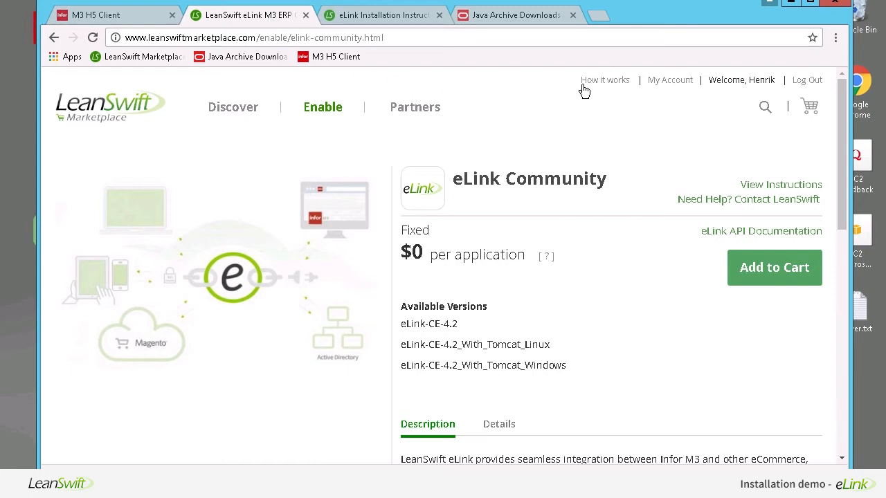
left_click(666, 84)
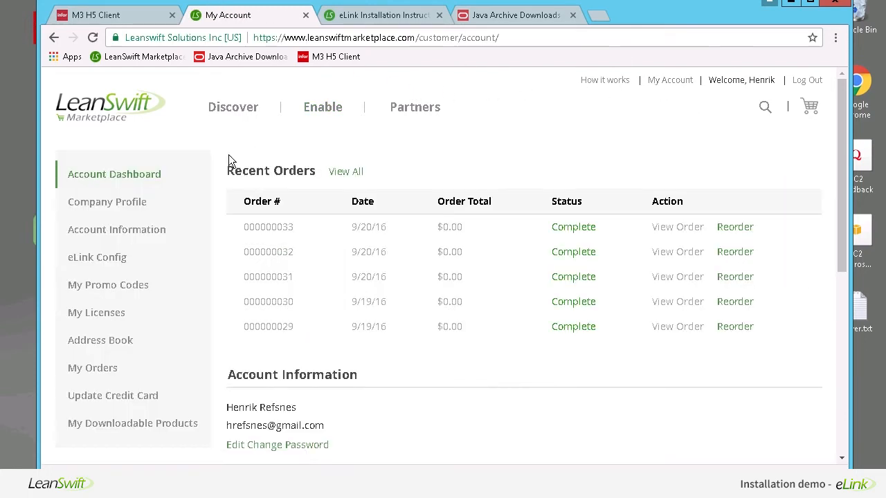
- On eLink Config, expand eLink Service, select the Host Name/IP field, then switch to server.txt
left_click(123, 255)
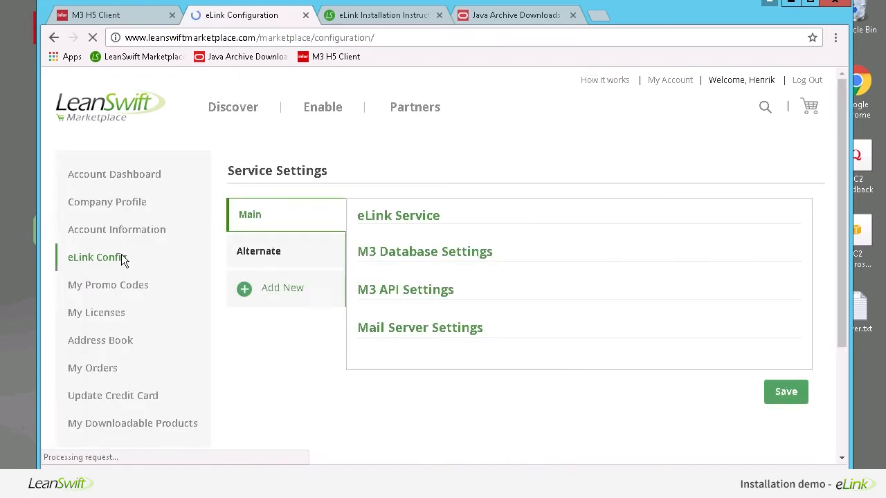
left_click(498, 294)
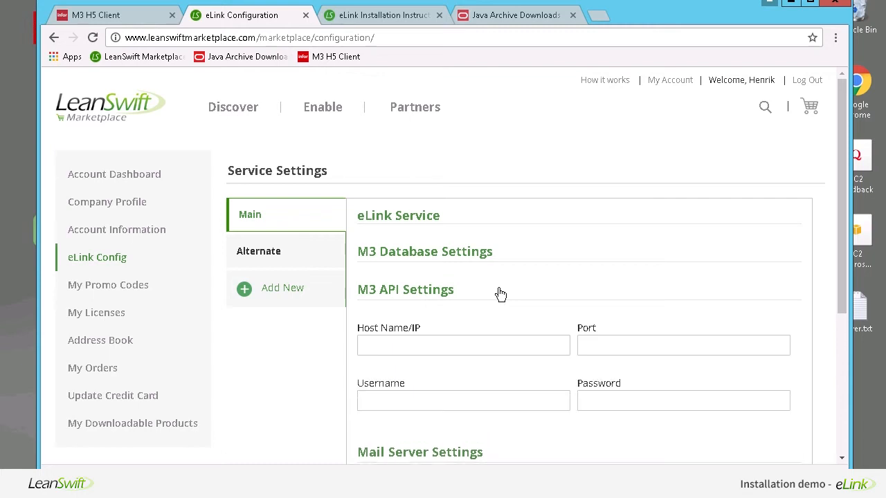
left_click(489, 293)
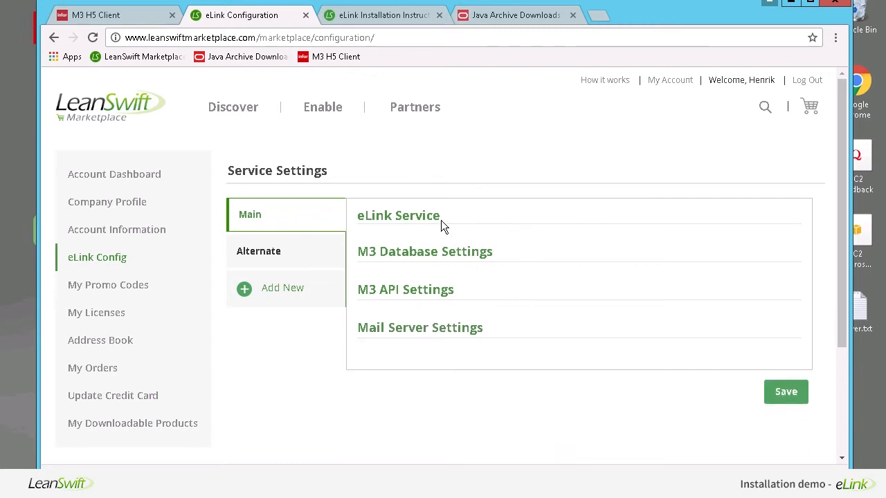
left_click(429, 222)
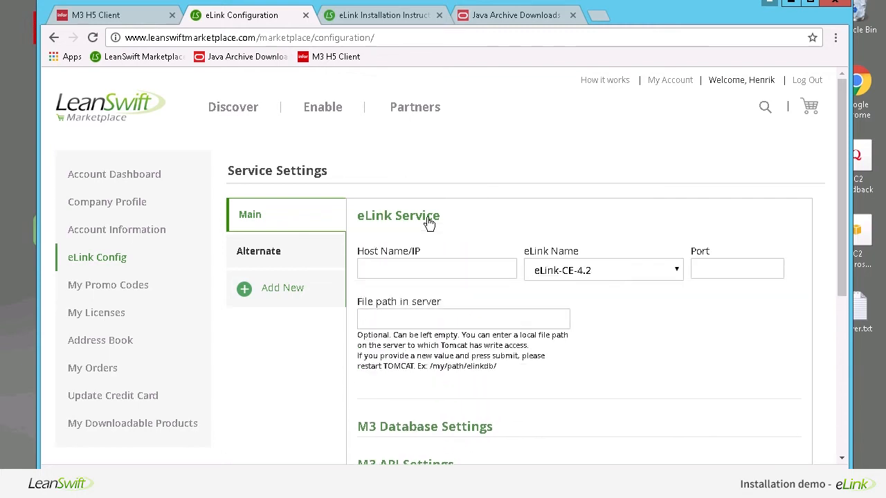
left_click(430, 271)
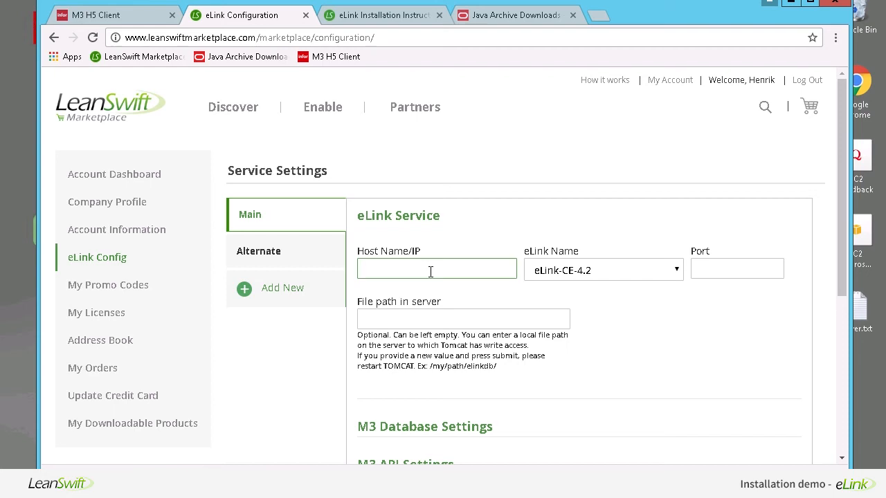
scroll(431, 271, "down", 1)
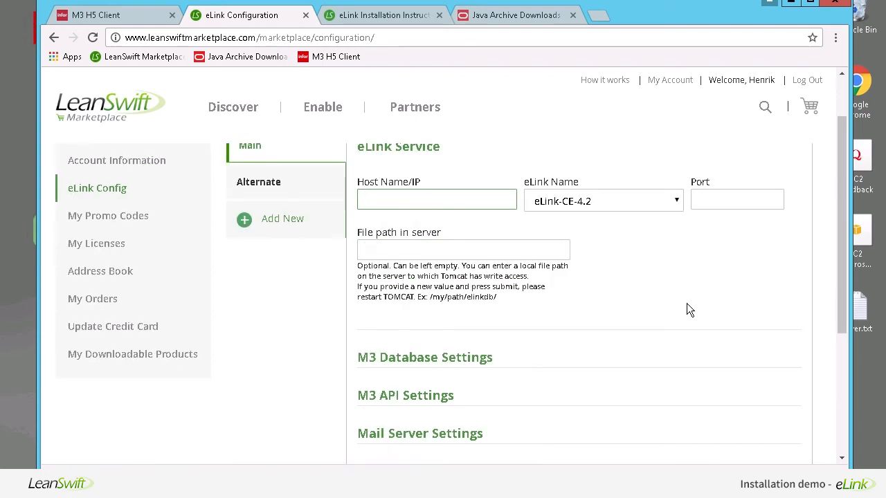
key("alt+Tab")
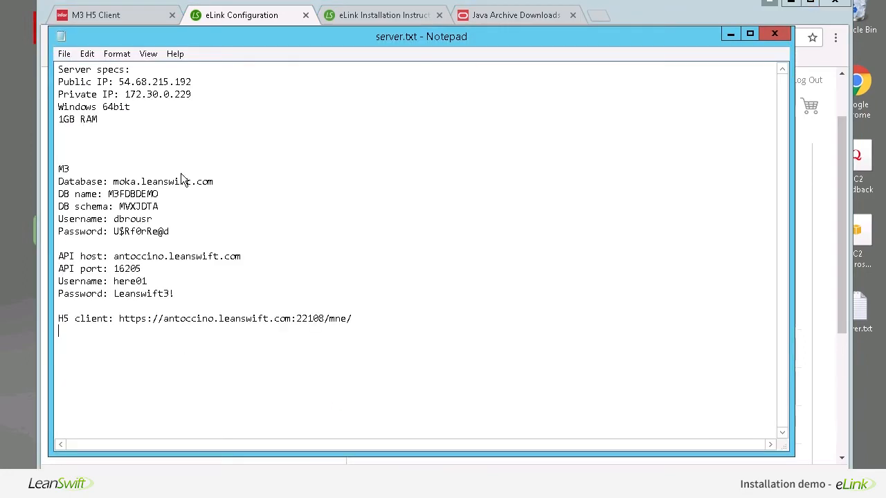
- Copy the public IP 54.68.215.192 from server.txt into the eLink Service Host Name/IP field
left_click_drag(191, 82, 116, 82)
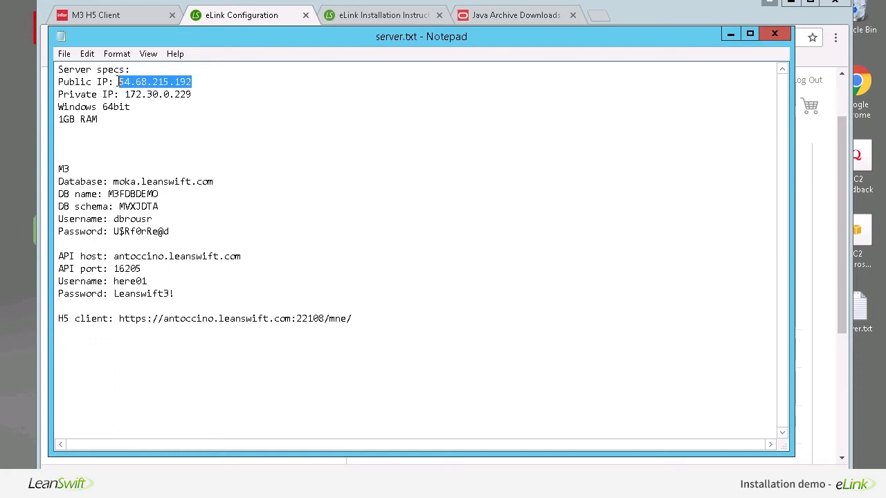
left_click(730, 35)
type("54.68.215.192")
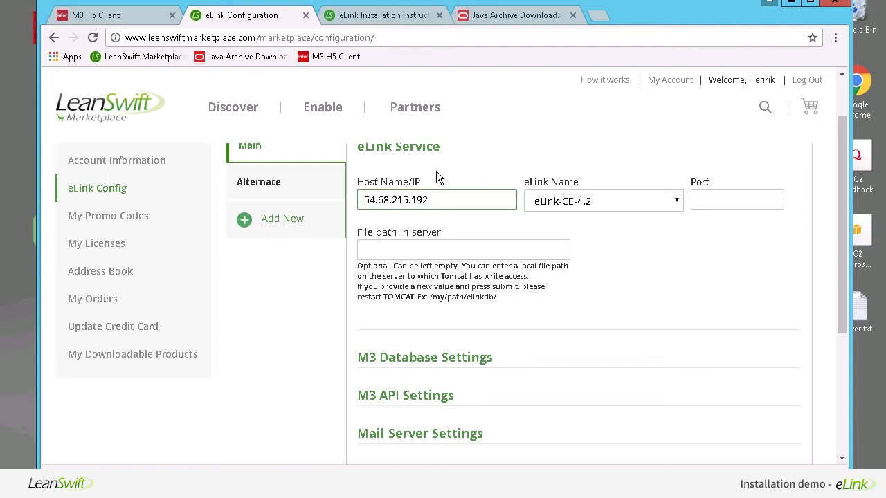
- Enter eLink Service port 8443, leave the file path empty, then save and confirm the settings
key("Tab")
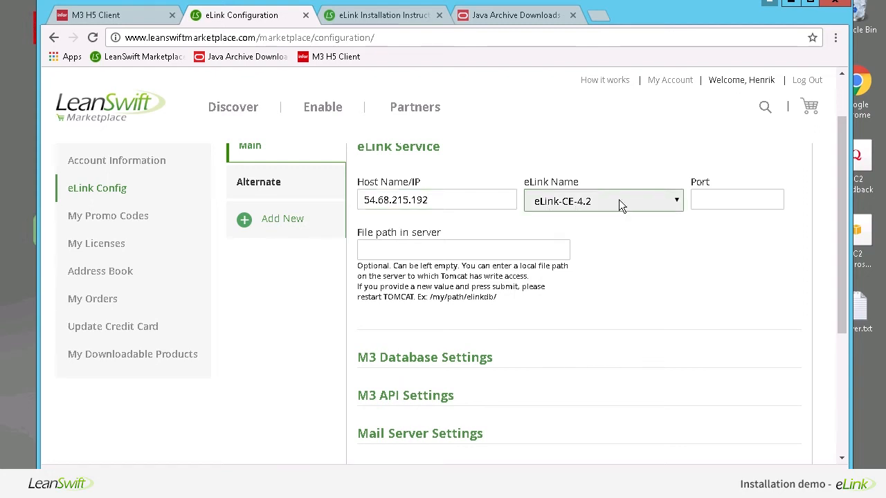
left_click(706, 201)
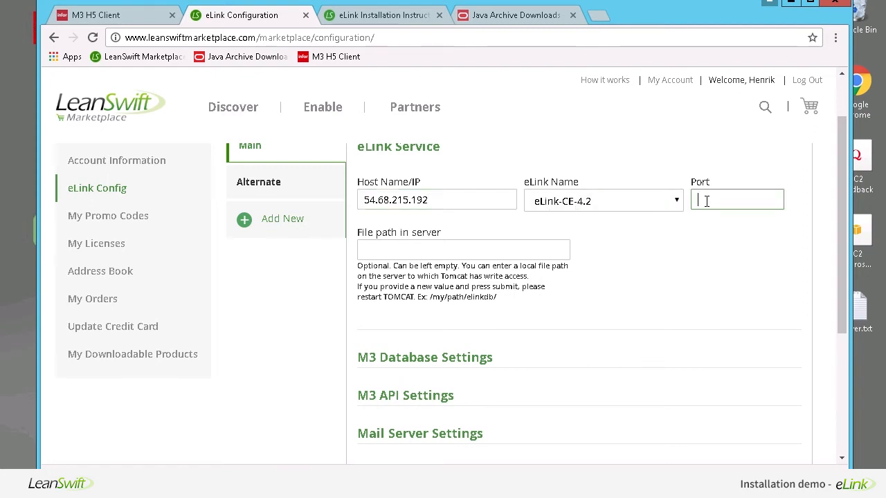
type("8443")
left_click(537, 256)
left_click(623, 243)
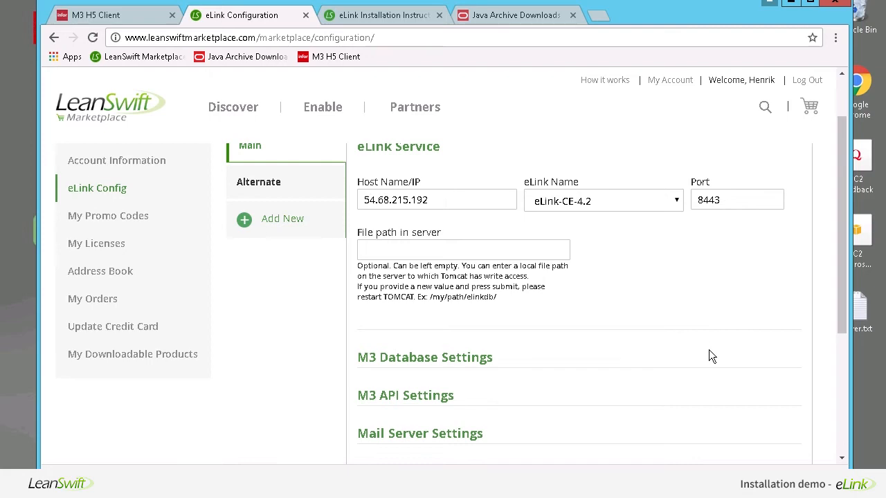
scroll(711, 356, "down", 3)
left_click(784, 284)
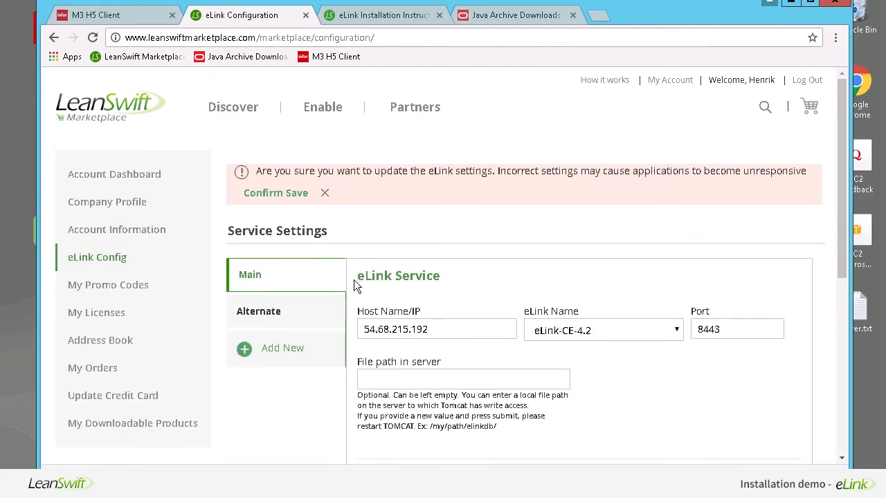
left_click(273, 197)
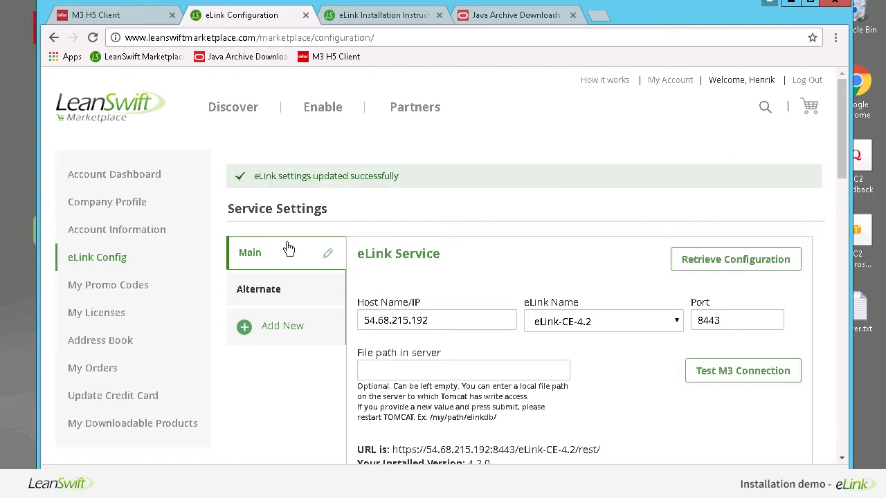
- Review the saved service URL and installed version 4.2.0 by highlighting them
scroll(398, 280, "down", 2)
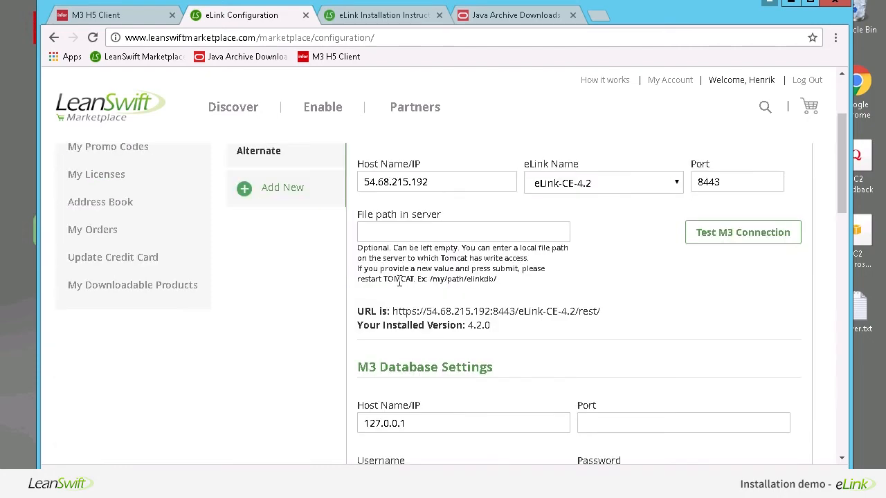
scroll(398, 280, "up", 2)
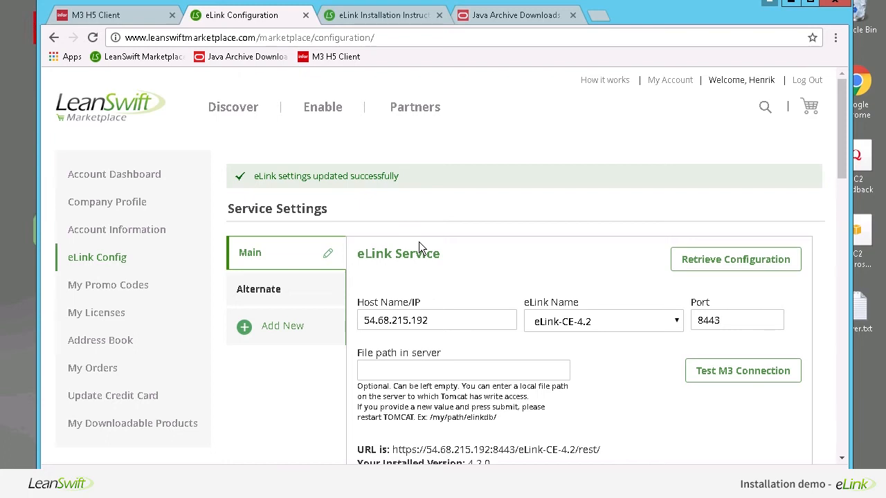
scroll(419, 242, "down", 1)
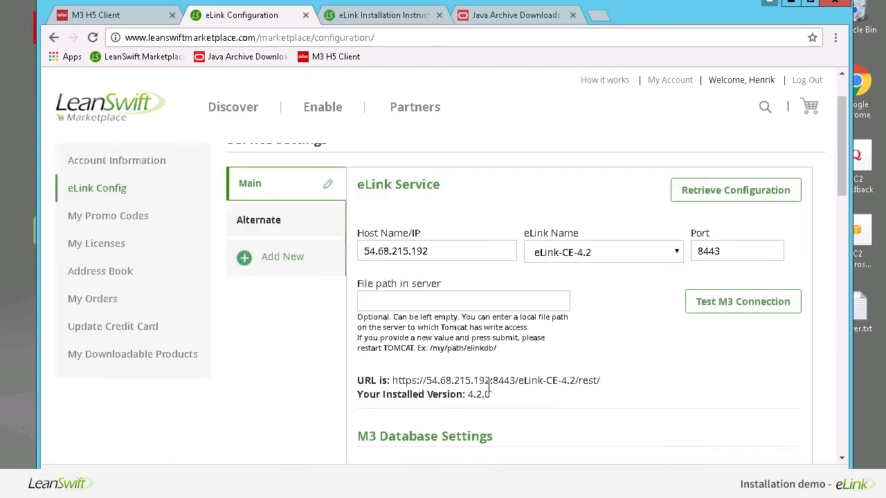
left_click_drag(499, 395, 359, 388)
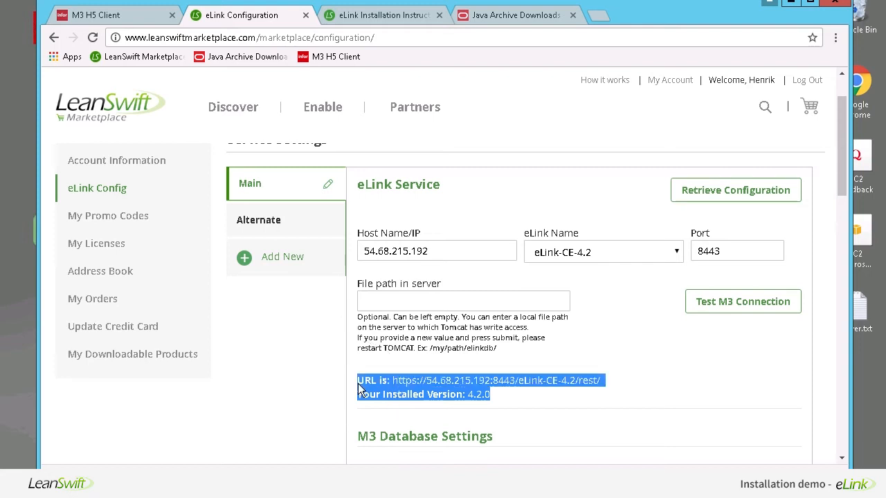
left_click(360, 389)
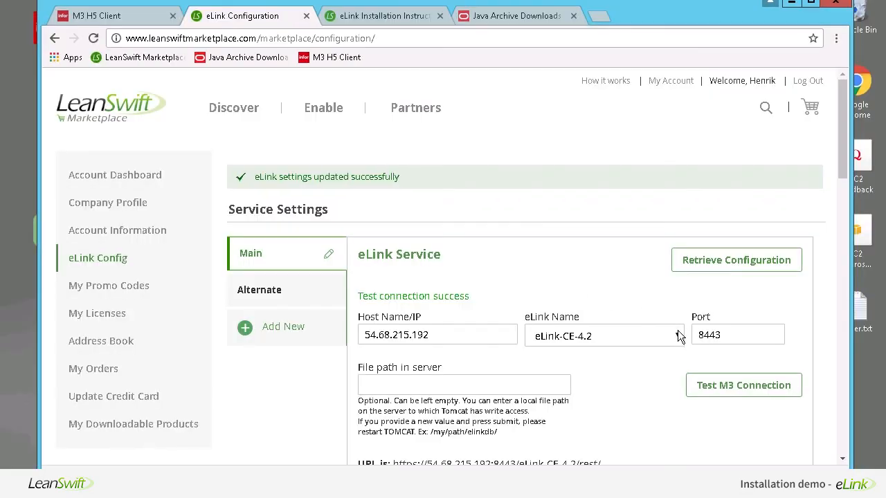
left_click(676, 337)
left_click(676, 337)
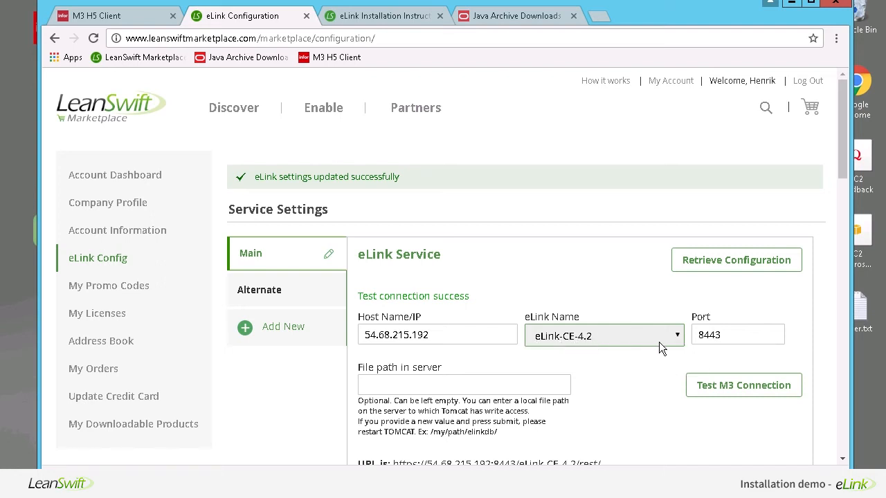
left_click(676, 339)
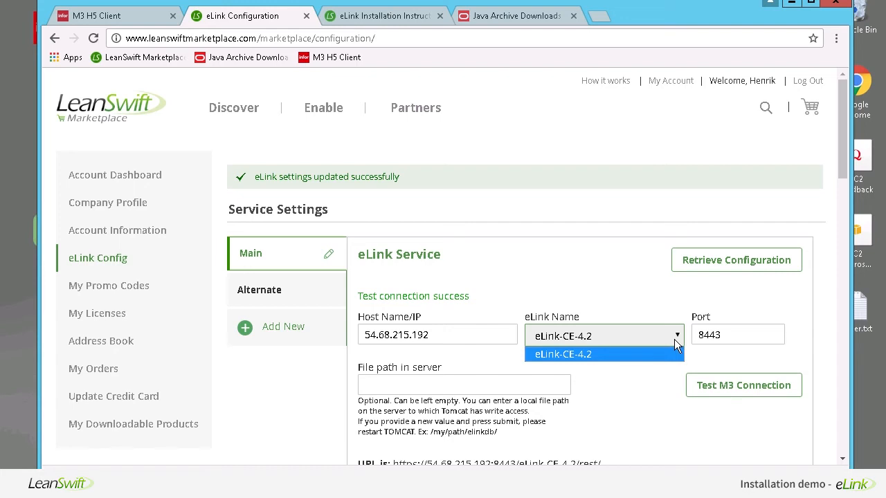
left_click(674, 338)
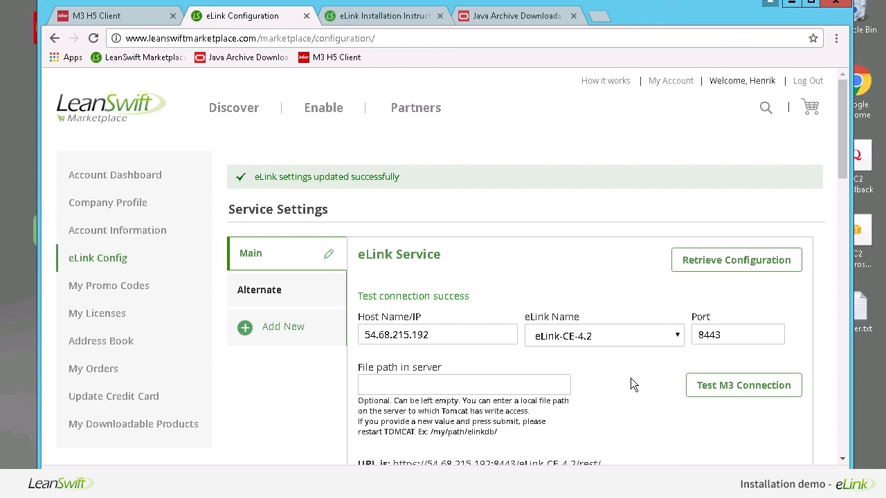
left_click(733, 263)
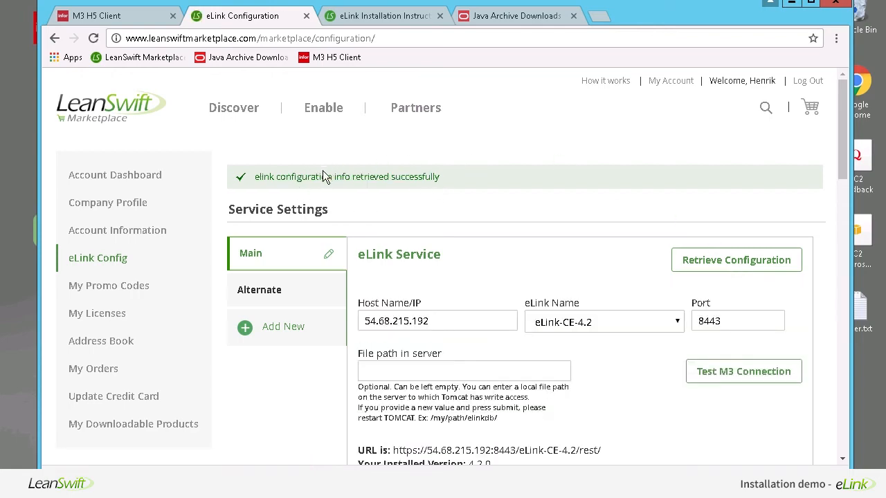
scroll(405, 287, "down", 4)
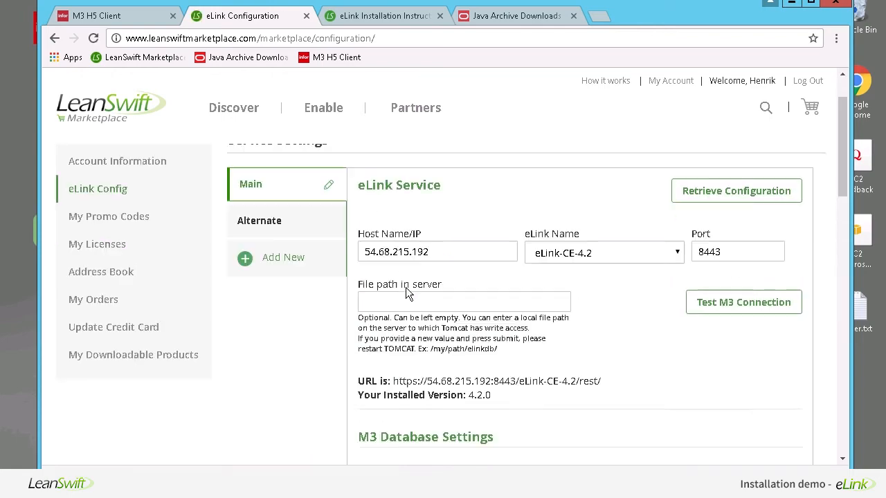
scroll(406, 289, "down", 4)
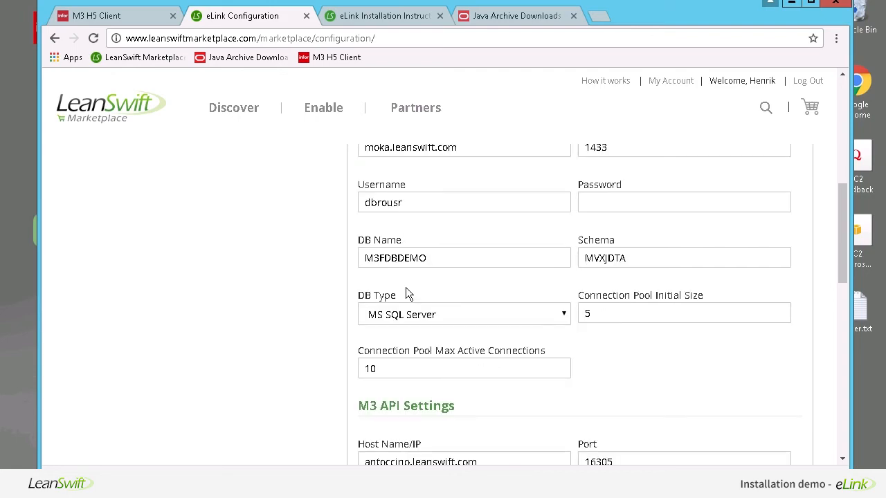
scroll(406, 287, "up", 4)
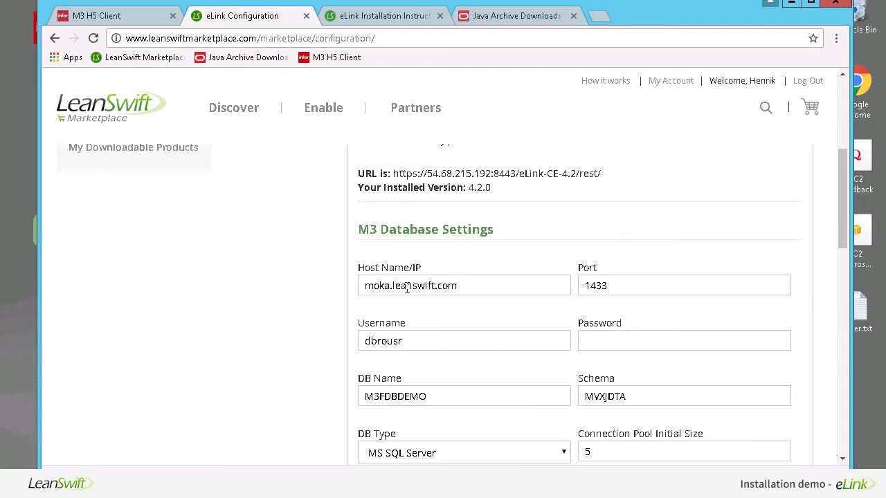
left_click(484, 287)
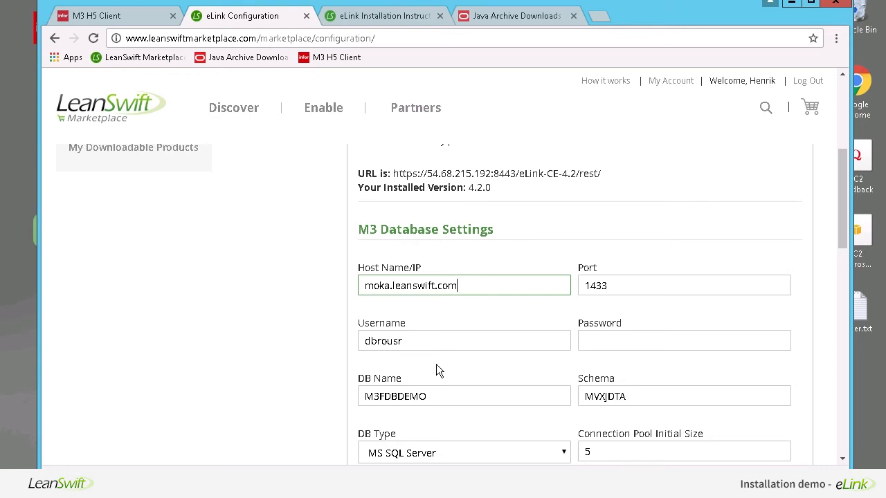
scroll(436, 371, "down", 2)
scroll(438, 365, "down", 3)
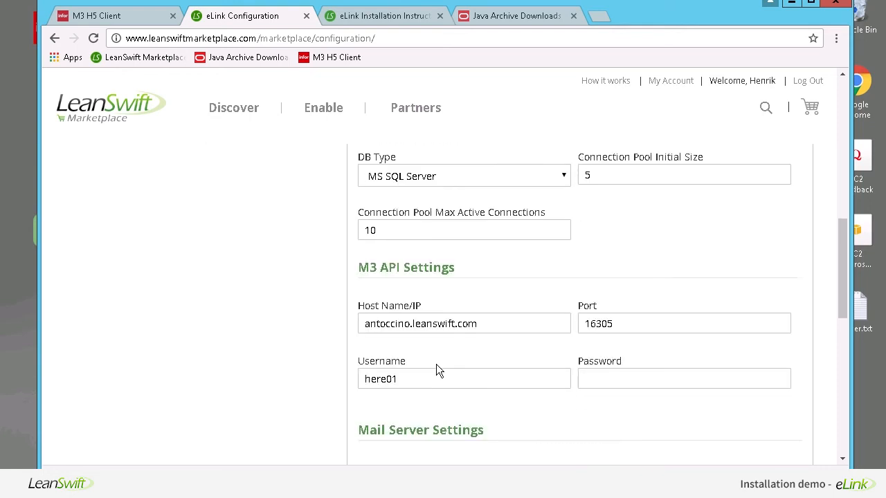
scroll(437, 370, "up", 8)
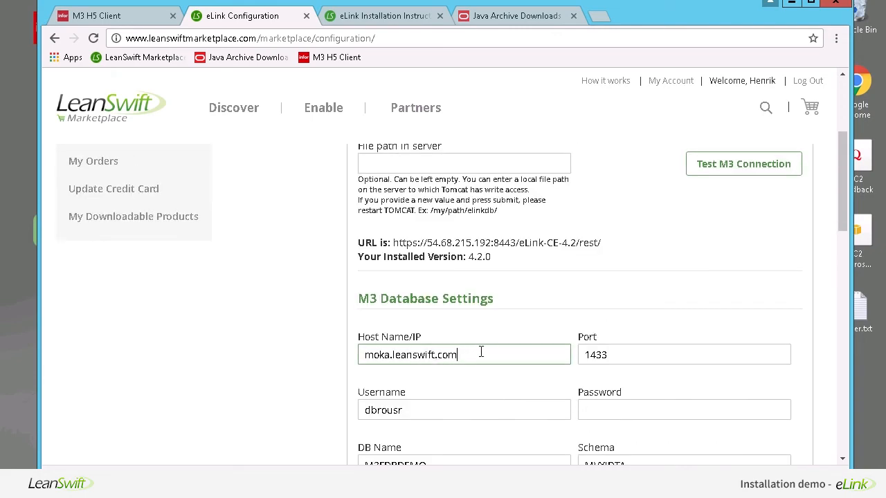
left_click(617, 356)
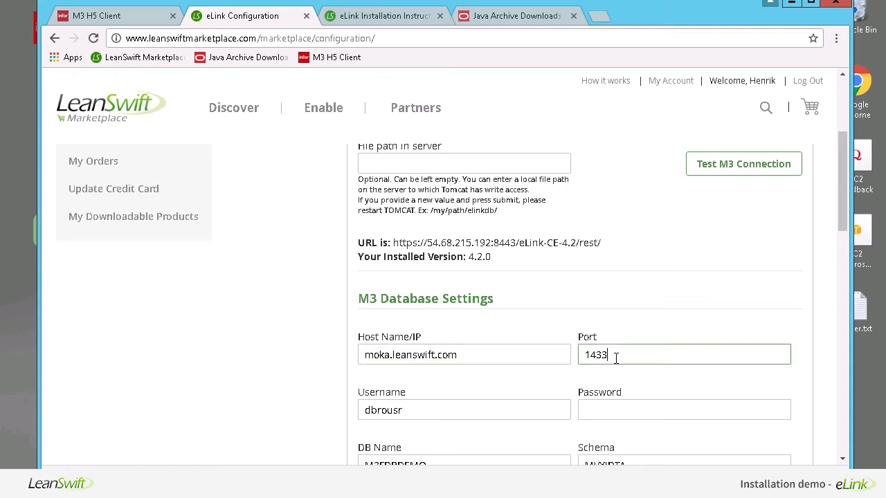
left_click(437, 416)
scroll(437, 419, "down", 1)
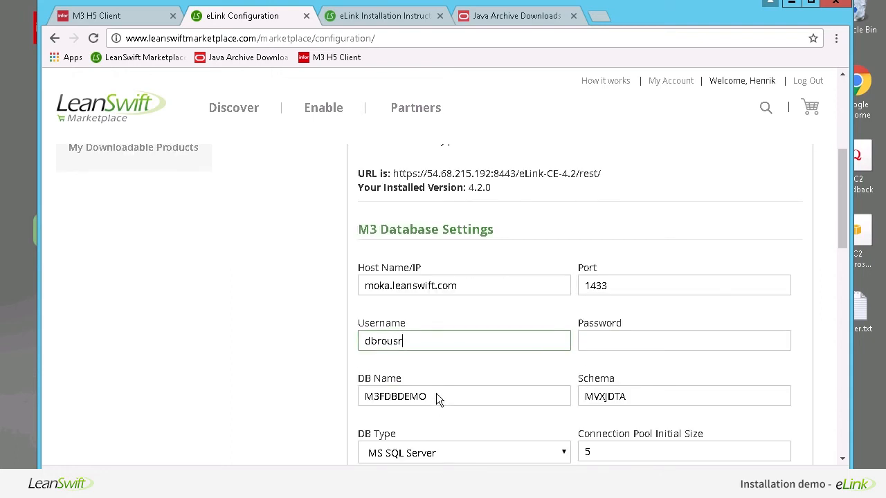
left_click(437, 394)
scroll(469, 416, "down", 2)
scroll(469, 416, "down", 2)
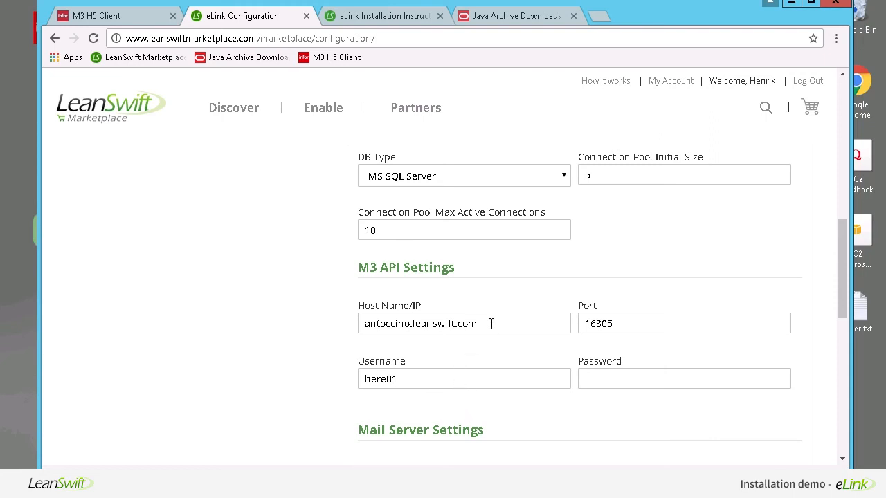
scroll(491, 323, "up", 2)
scroll(492, 324, "up", 1)
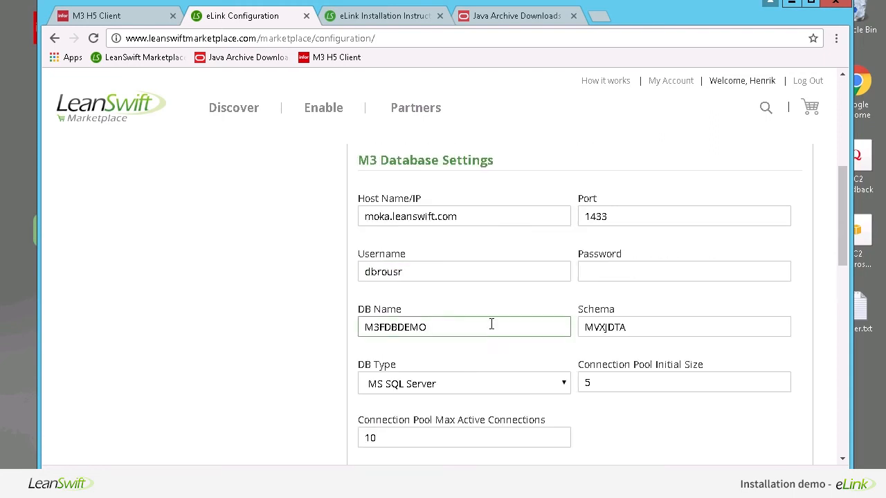
left_click(478, 216)
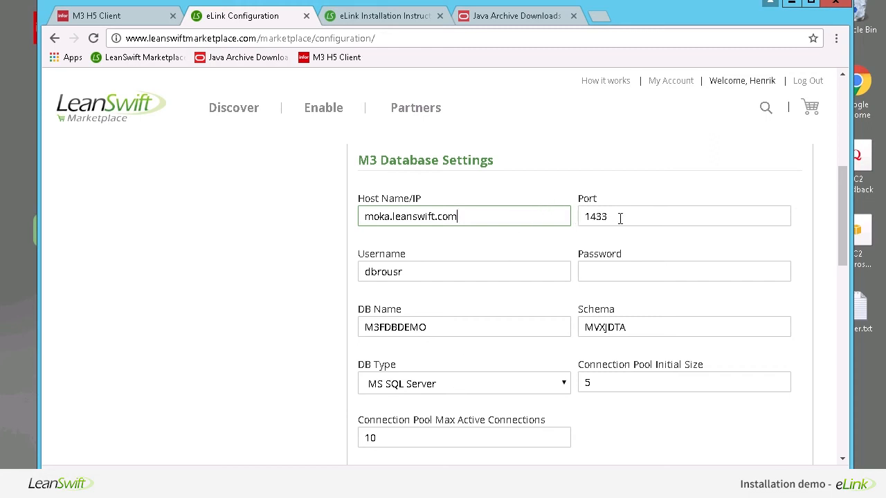
left_click(430, 276)
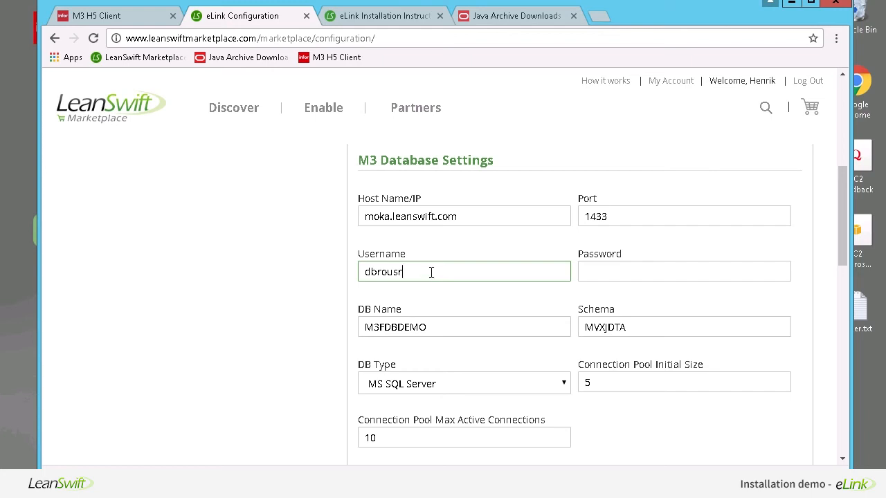
left_click(435, 325)
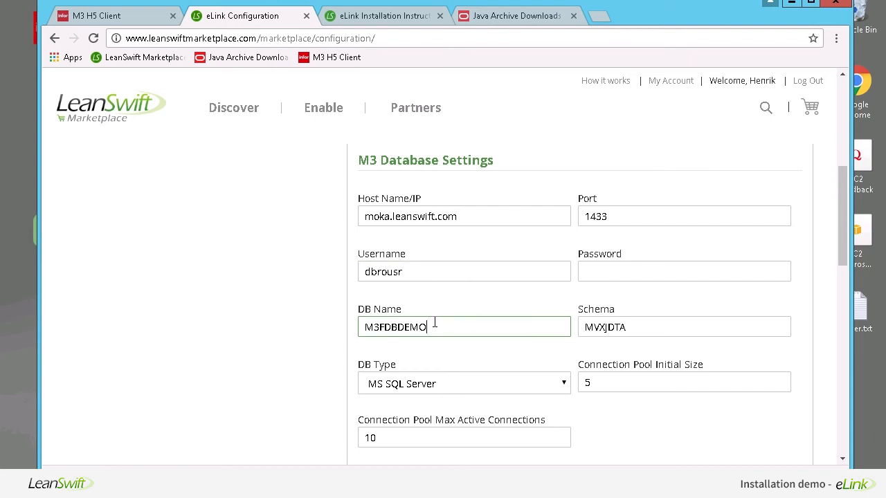
left_click(597, 323)
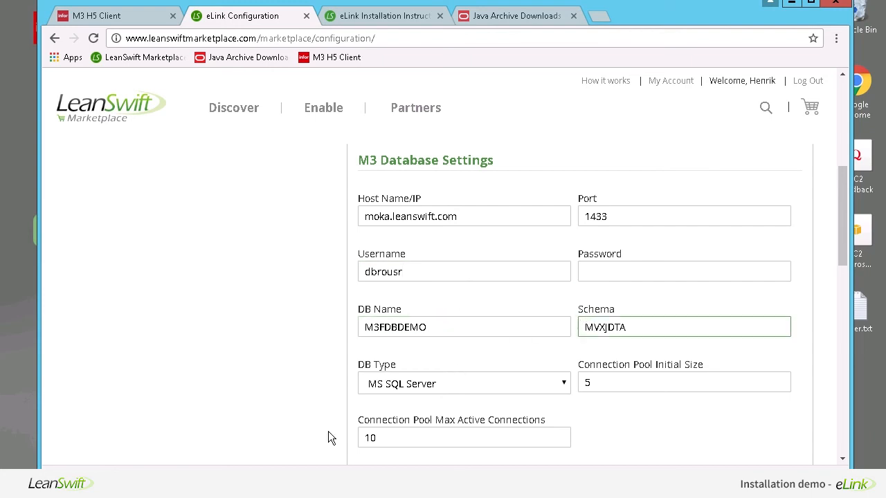
scroll(328, 431, "down", 3)
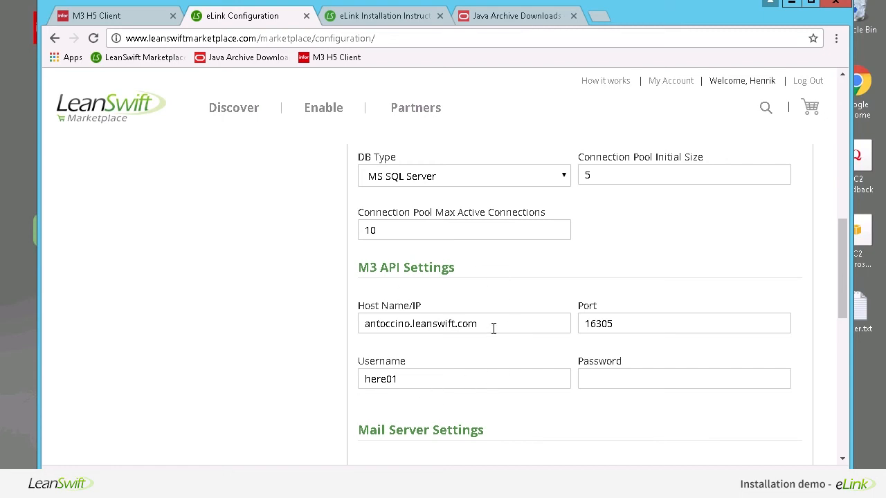
left_click(409, 375)
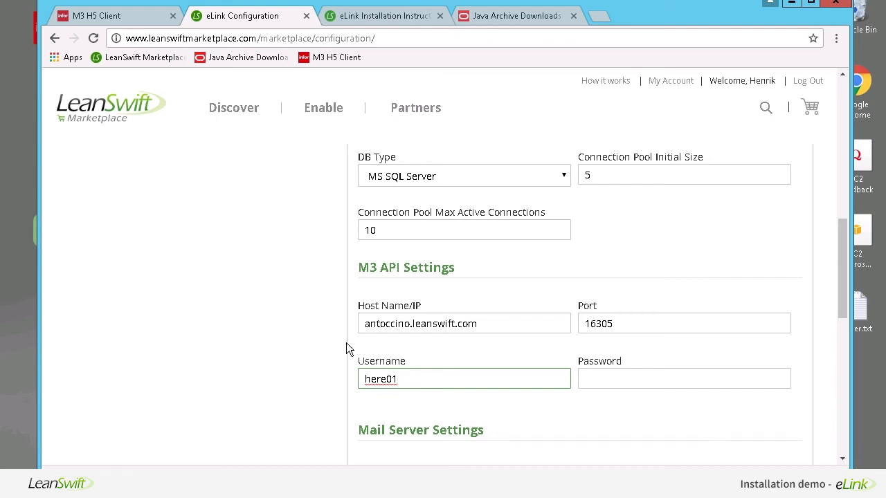
scroll(346, 343, "up", 3)
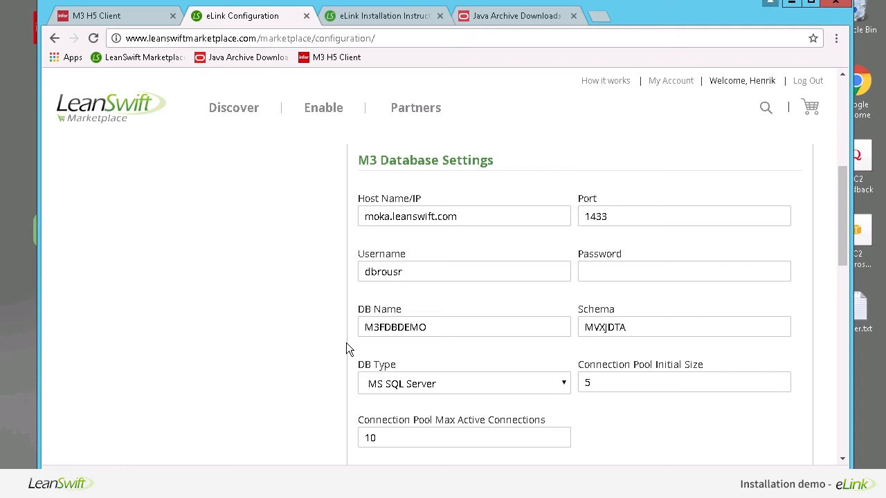
scroll(346, 342, "up", 3)
scroll(346, 344, "down", 6)
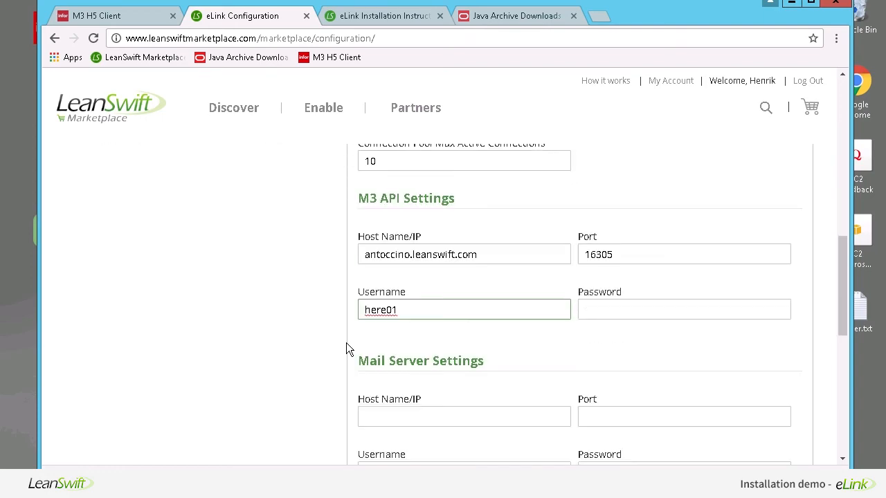
scroll(438, 342, "down", 6)
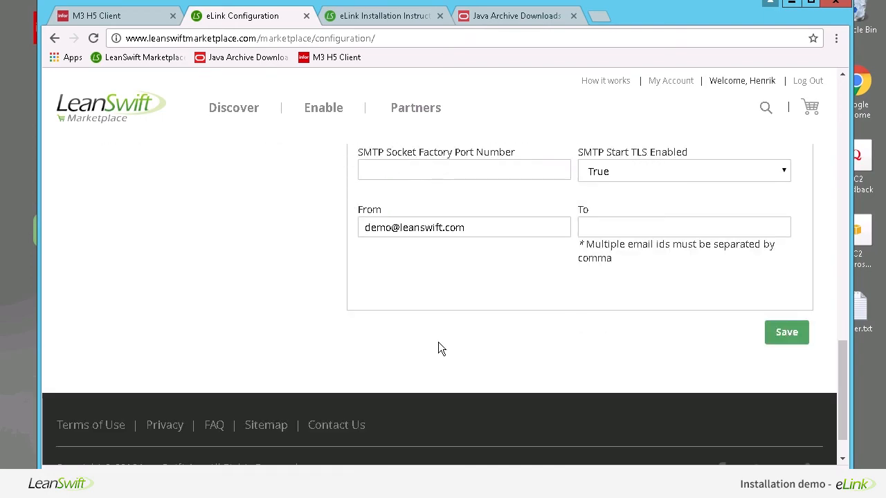
- Save and confirm the eLink configuration, then run Test M3 Connection and highlight the success message
left_click(781, 333)
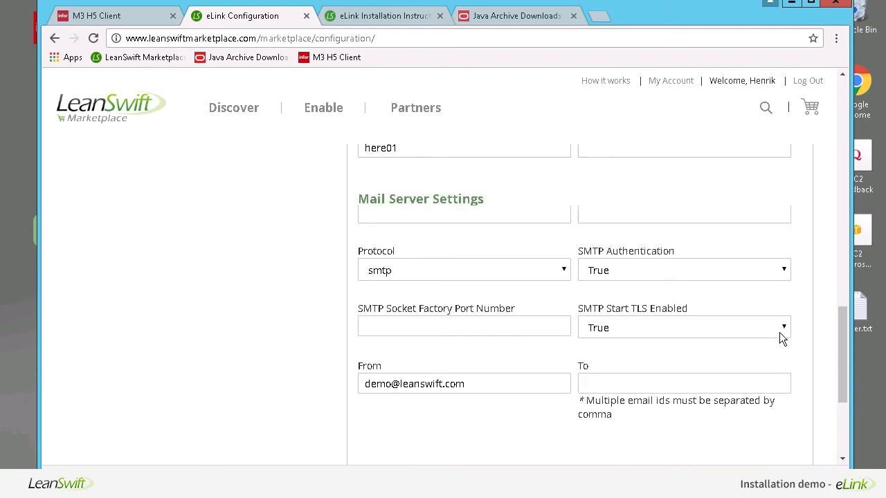
left_click(280, 236)
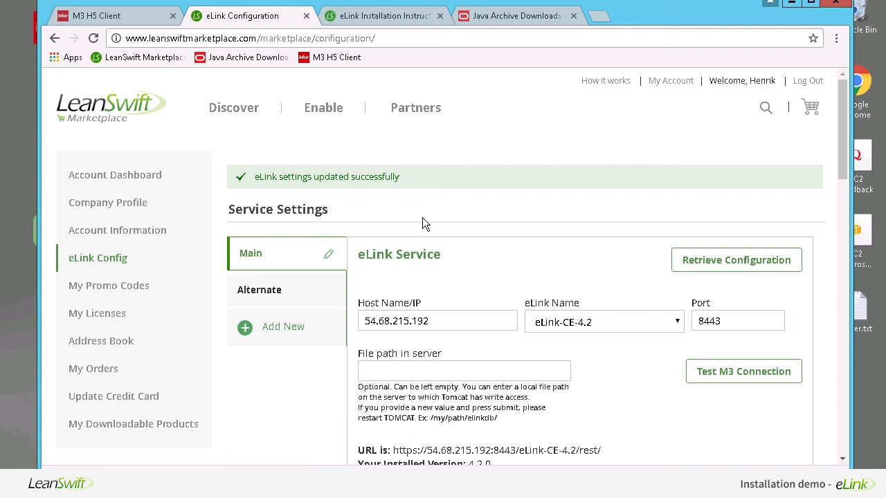
scroll(422, 217, "down", 2)
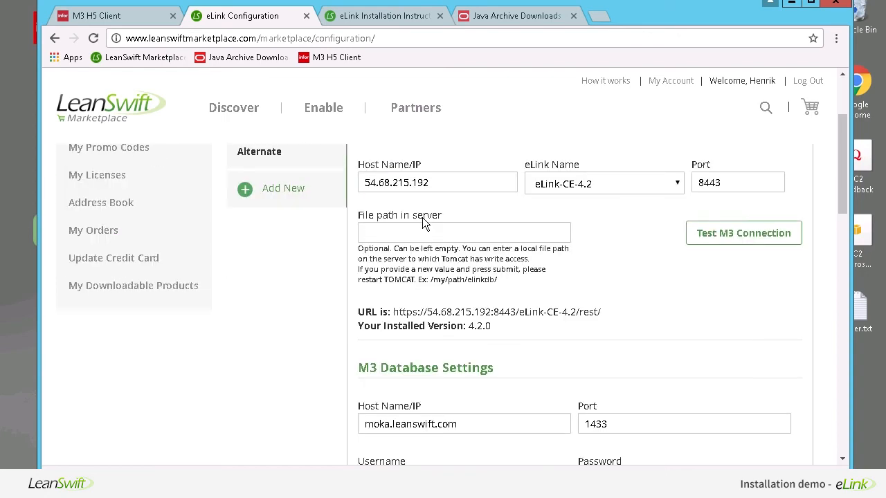
left_click(720, 235)
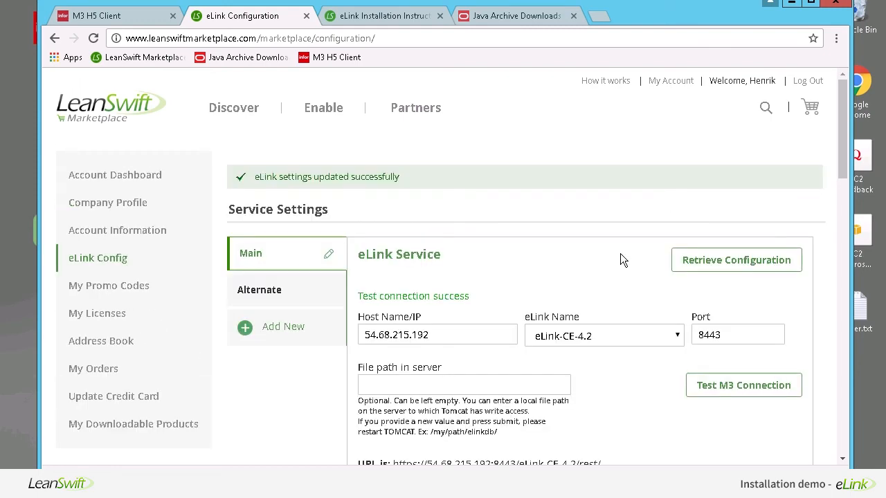
scroll(483, 260, "down", 1)
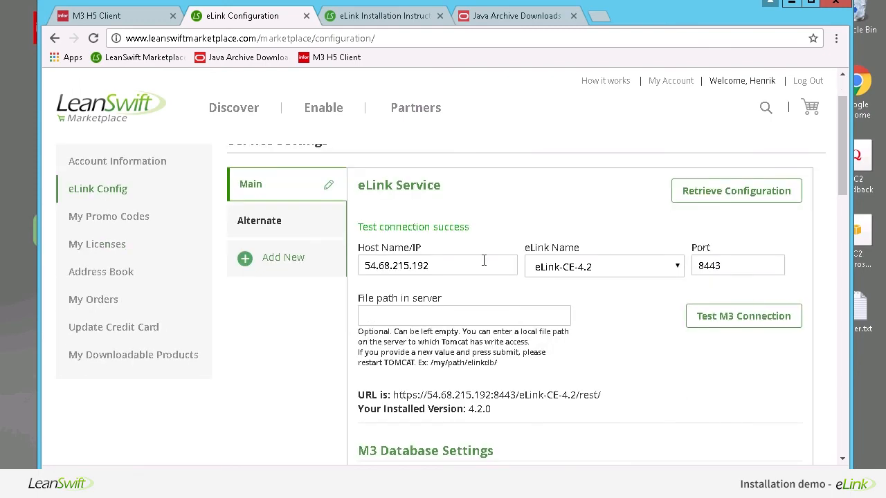
left_click_drag(470, 230, 359, 230)
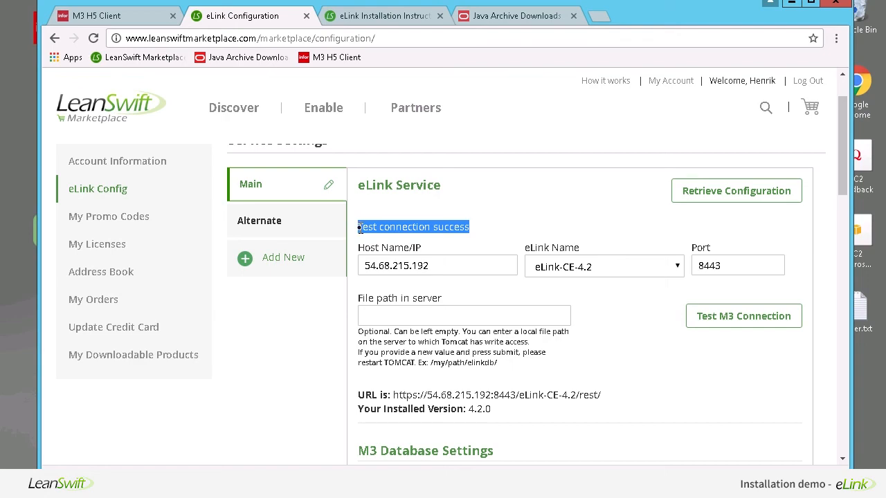
left_click(604, 341)
- Change the M3 API port to 1630 by deleting its last digit
scroll(605, 343, "down", 3)
scroll(605, 343, "down", 3)
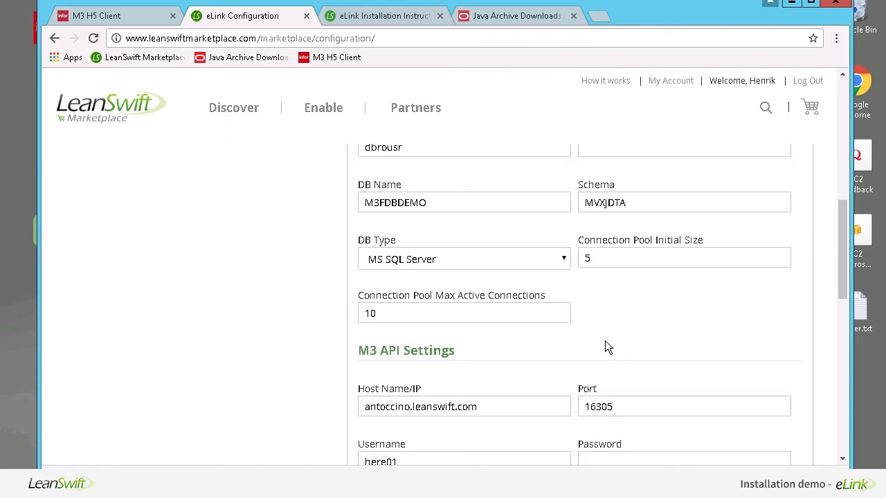
scroll(605, 340, "down", 1)
left_click(626, 338)
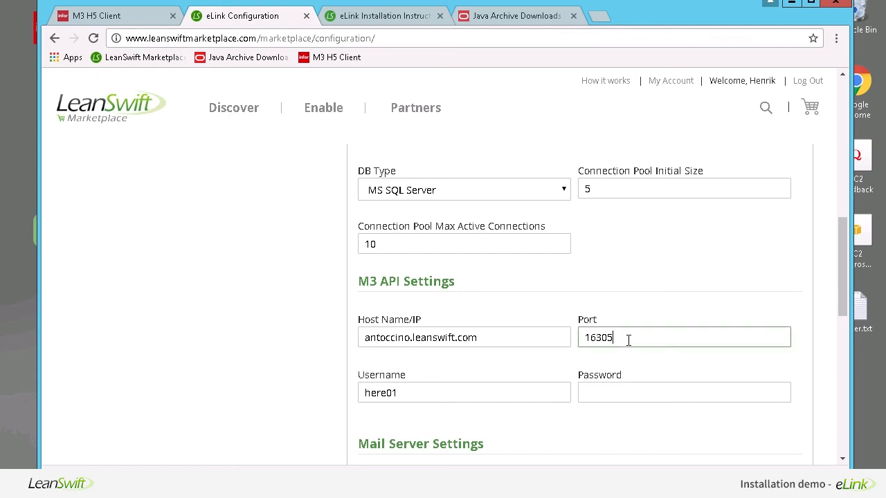
key("BackSpace")
left_click(602, 372)
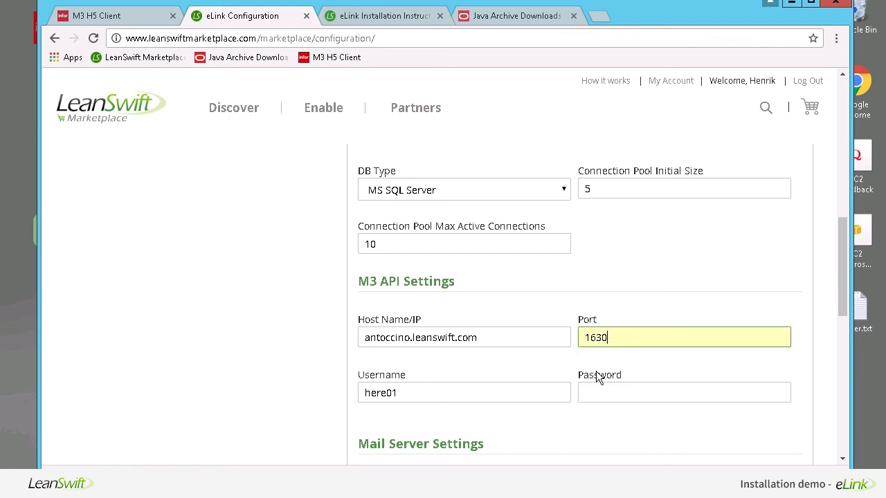
- Save and confirm the eLink settings, then rerun Test M3 Connection
scroll(436, 427, "down", 5)
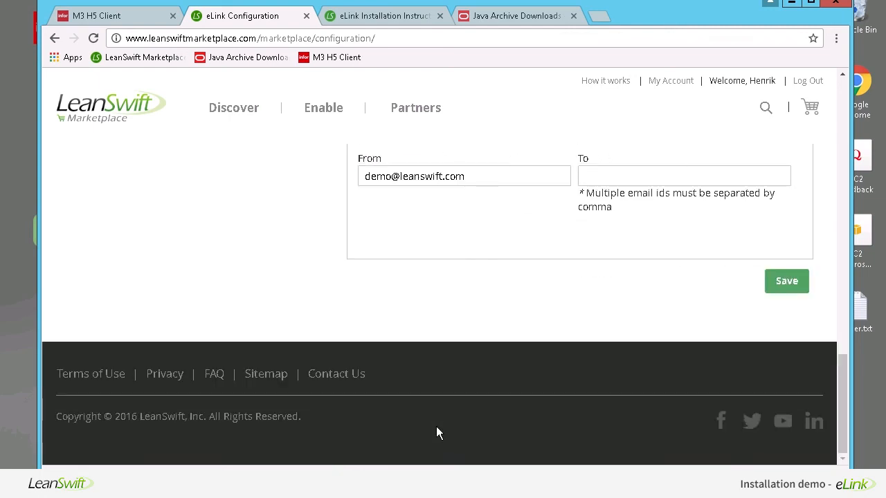
left_click(783, 282)
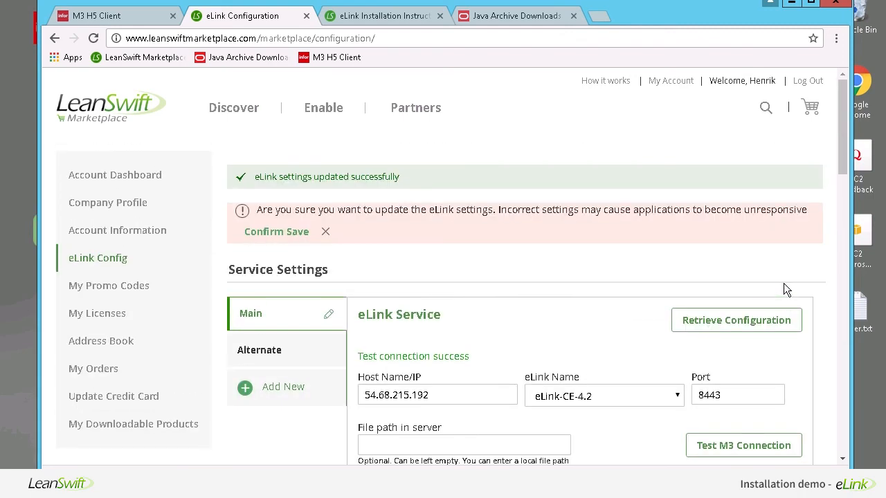
left_click(284, 234)
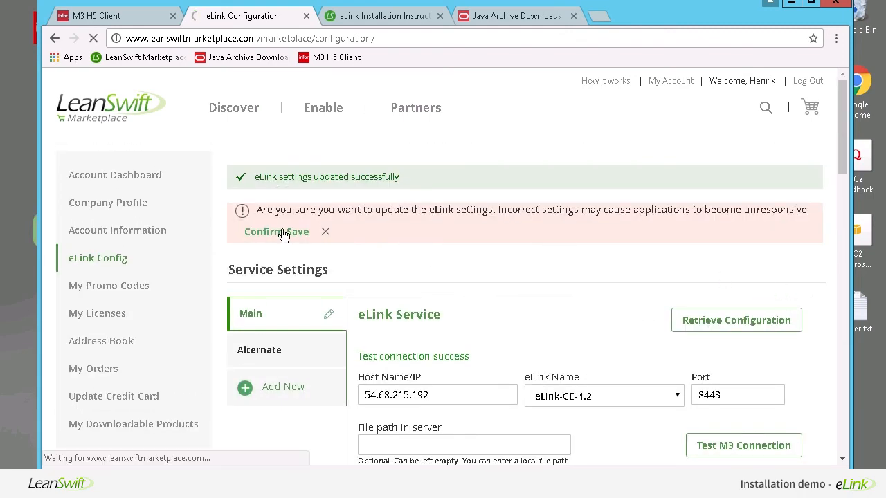
left_click(737, 376)
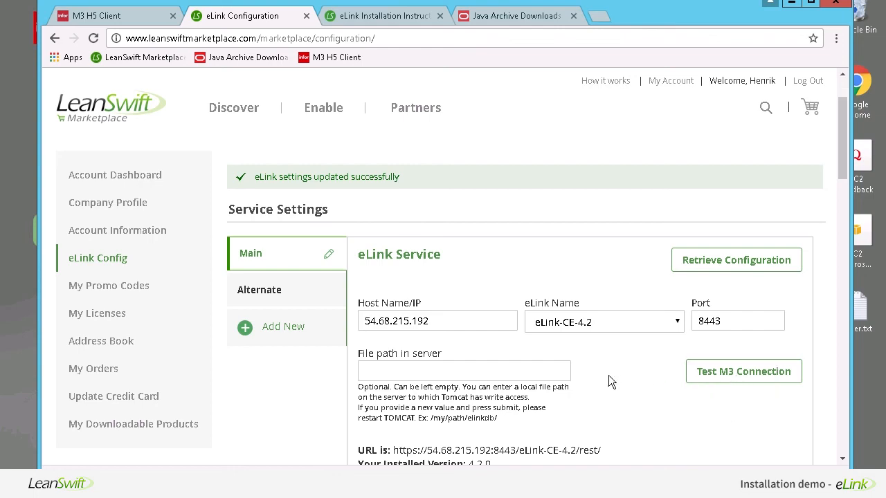
scroll(608, 375, "down", 2)
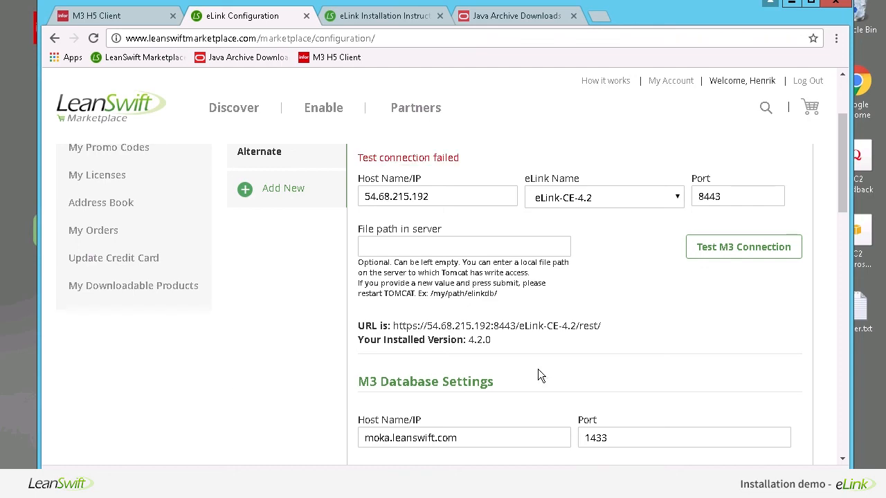
- Restore the M3 API port to 16305 by appending 5, then scroll down toward Save
scroll(538, 374, "up", 2)
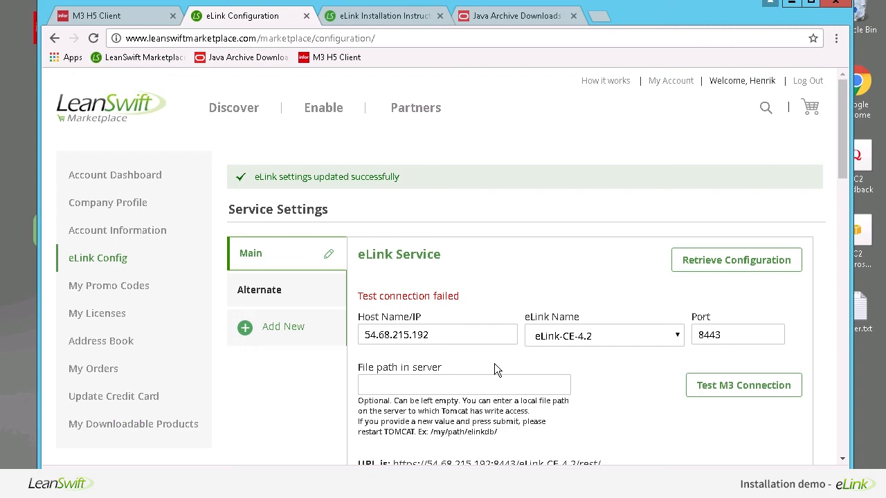
scroll(494, 370, "down", 3)
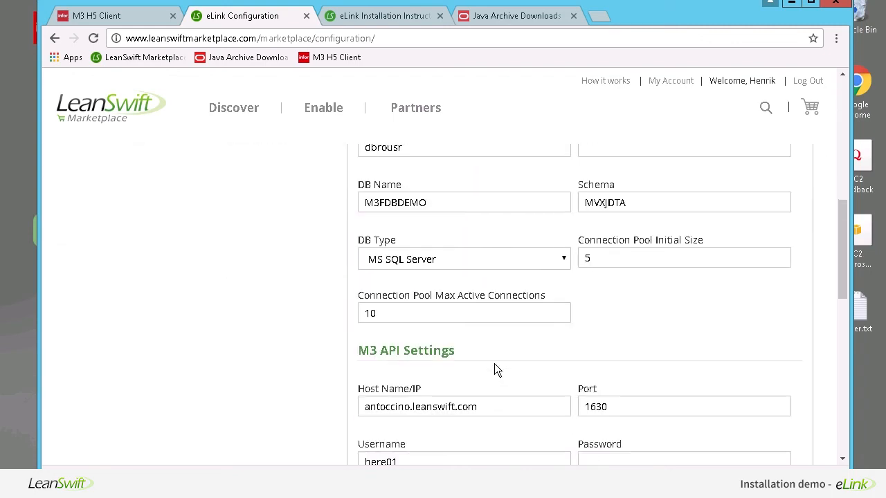
left_click(620, 405)
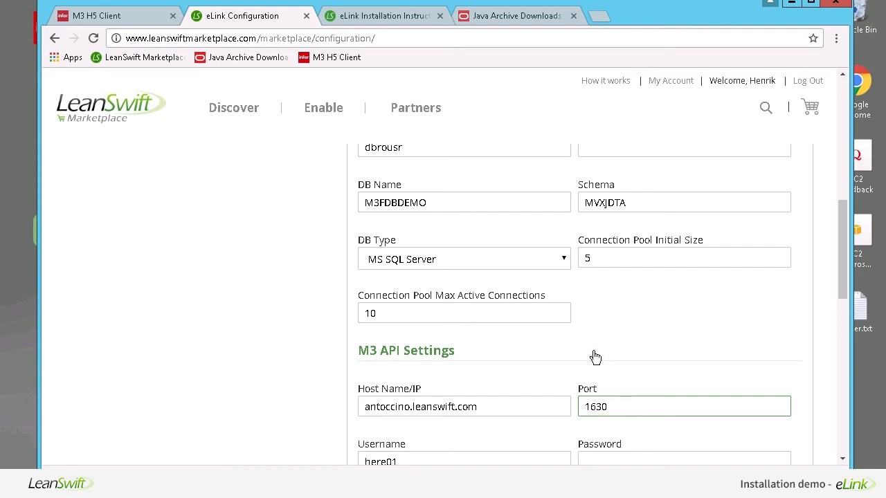
type("5")
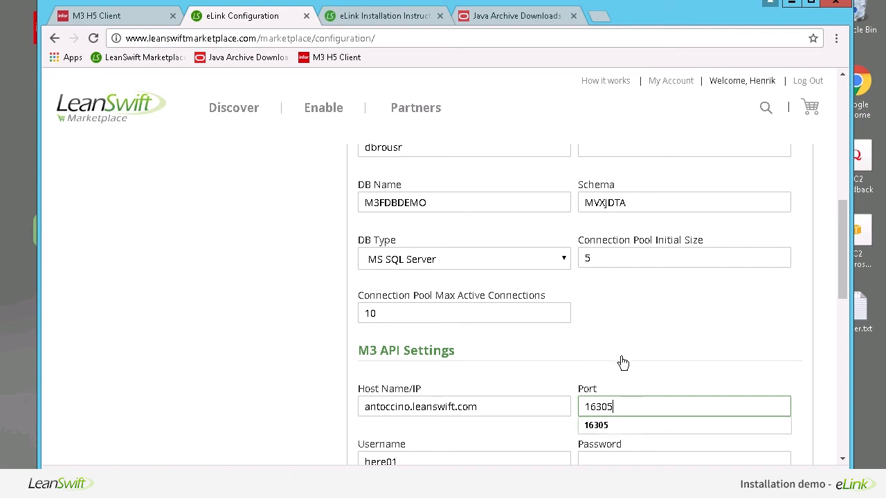
left_click(599, 425)
scroll(610, 379, "down", 2)
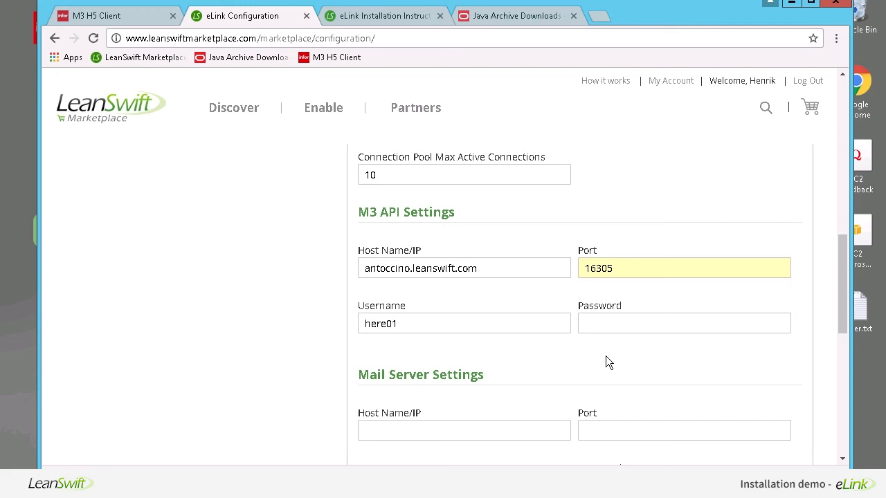
scroll(607, 360, "down", 1)
scroll(607, 357, "down", 2)
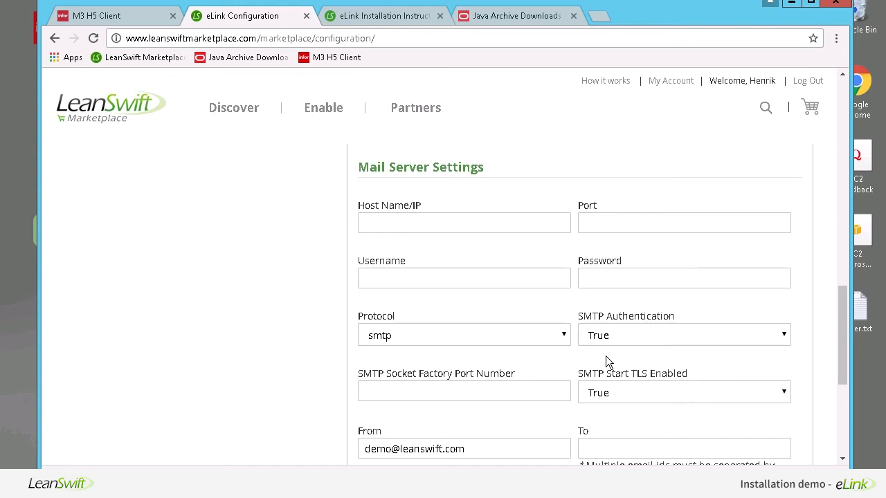
scroll(606, 356, "down", 2)
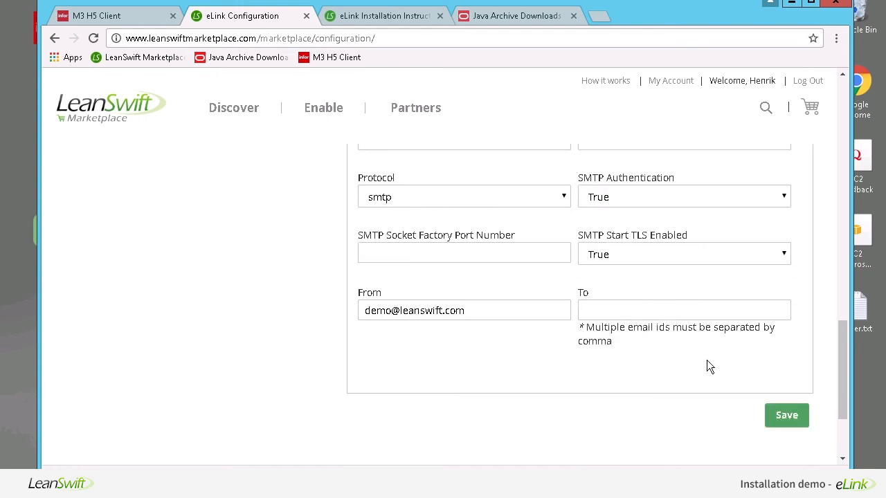
- Save the updated eLink settings and confirm the save
left_click(785, 416)
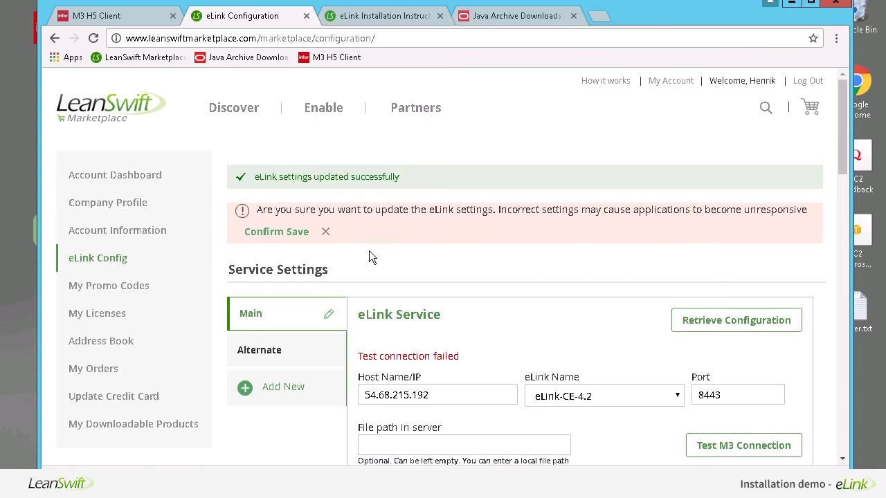
left_click(291, 238)
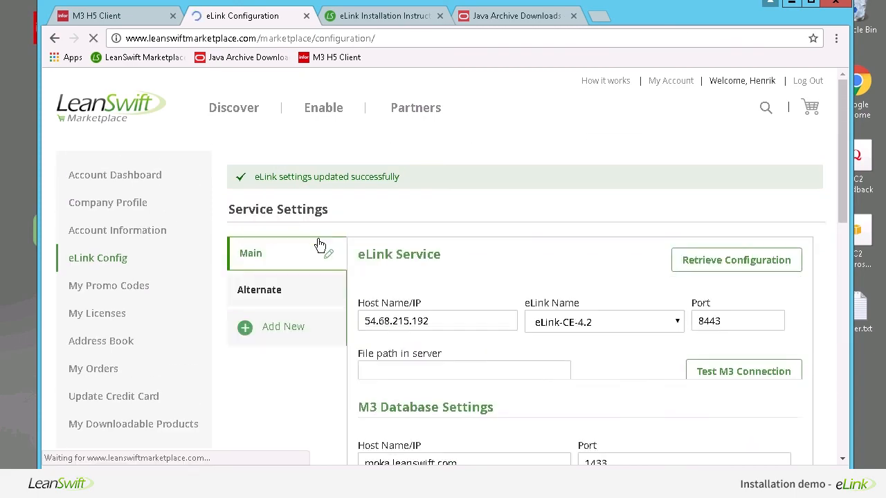
scroll(565, 360, "down", 4)
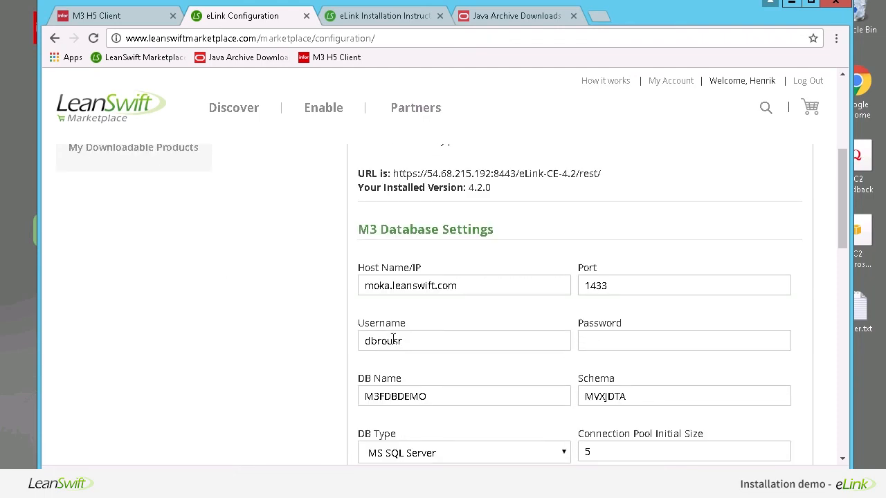
scroll(348, 295, "up", 4)
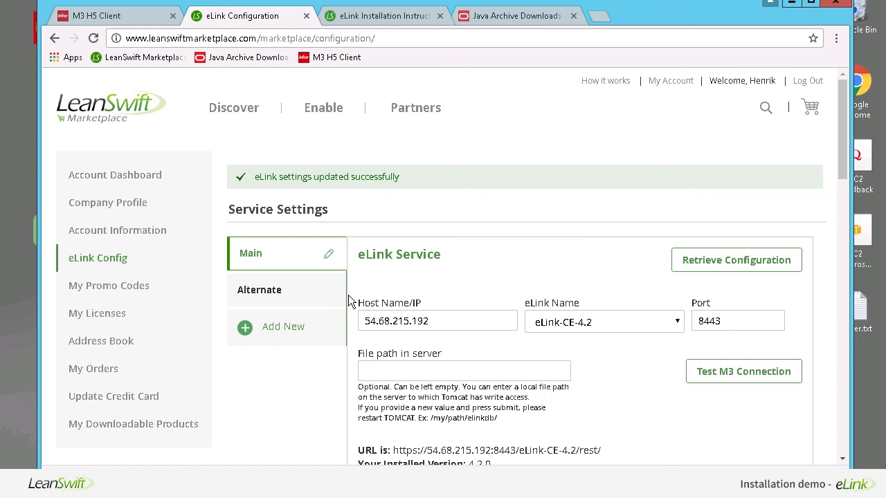
- Run Test M3 Connection and review the form, including version 4.2.0 and moka.leanswift.com port 1433
left_click(718, 380)
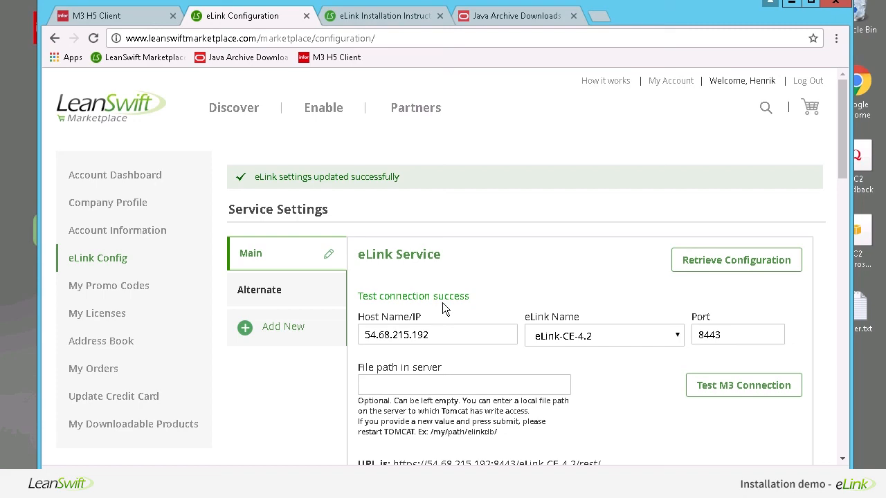
scroll(470, 323, "down", 10)
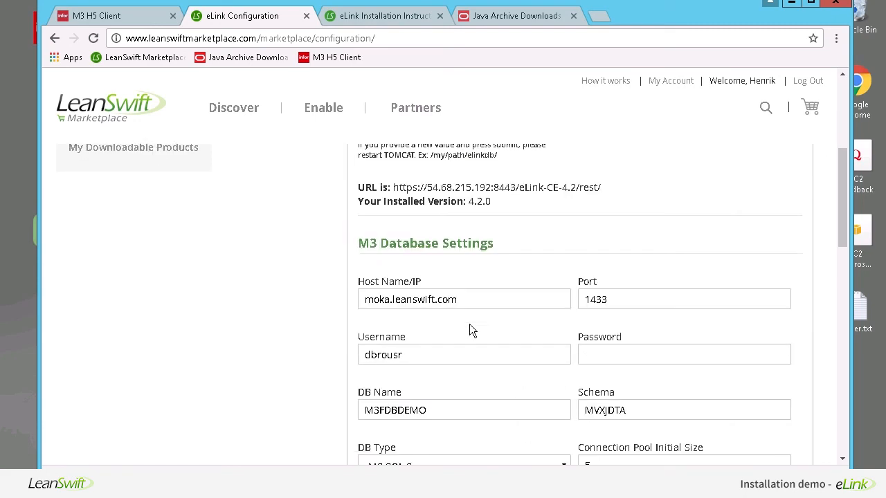
scroll(470, 328, "down", 3)
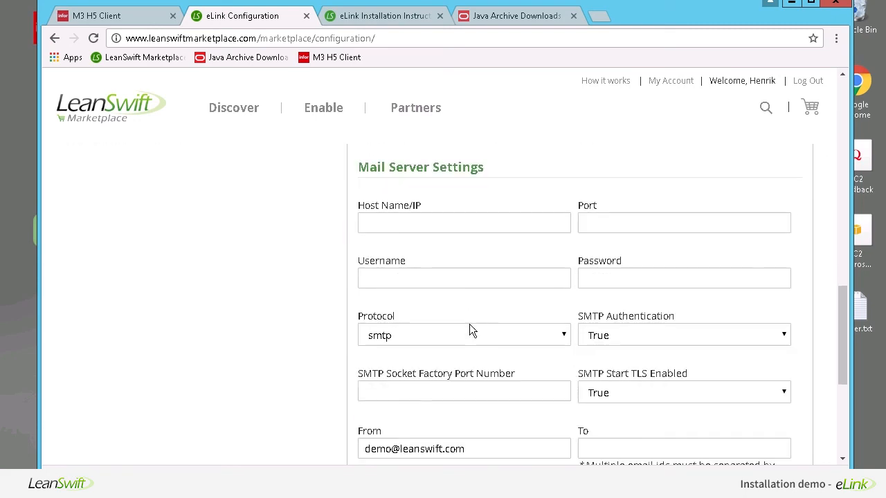
scroll(469, 331, "up", 7)
scroll(469, 325, "up", 4)
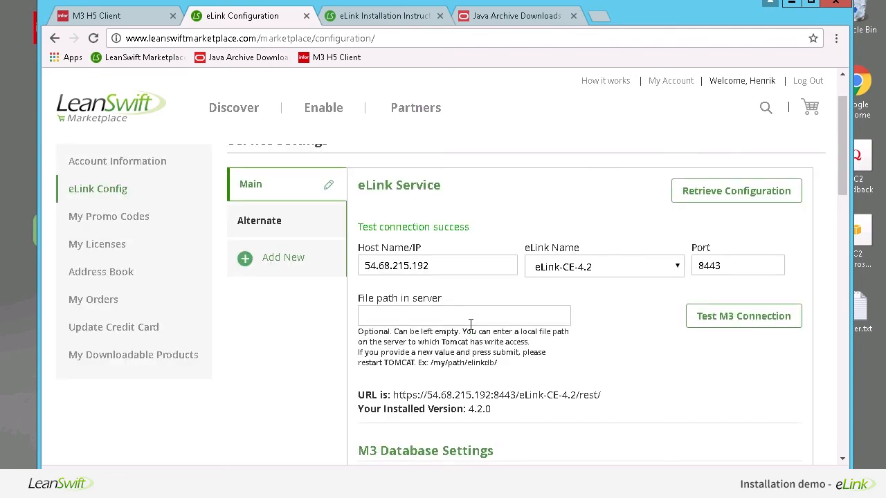
scroll(469, 325, "down", 2)
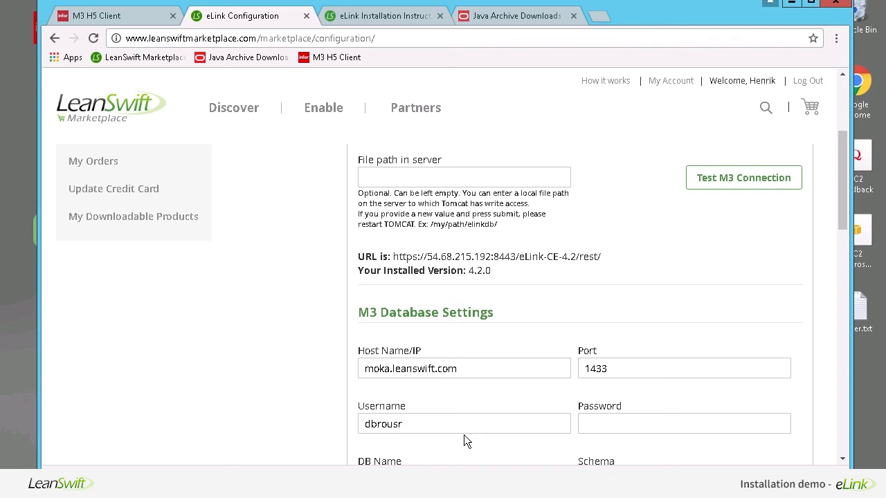
scroll(463, 436, "down", 3)
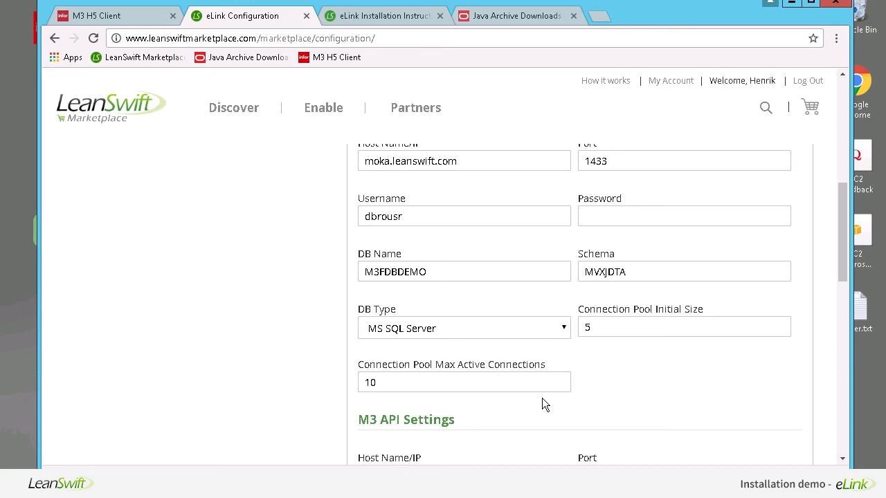
scroll(542, 398, "down", 6)
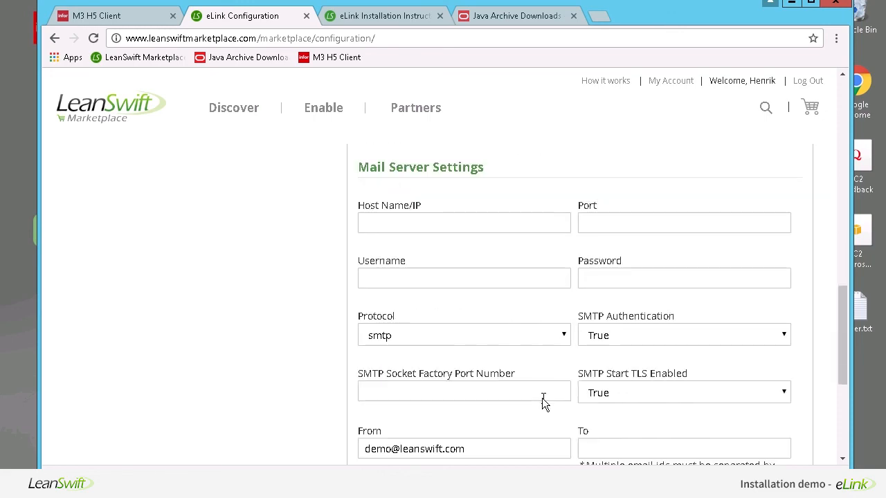
scroll(543, 398, "down", 3)
scroll(541, 398, "up", 9)
scroll(541, 400, "up", 3)
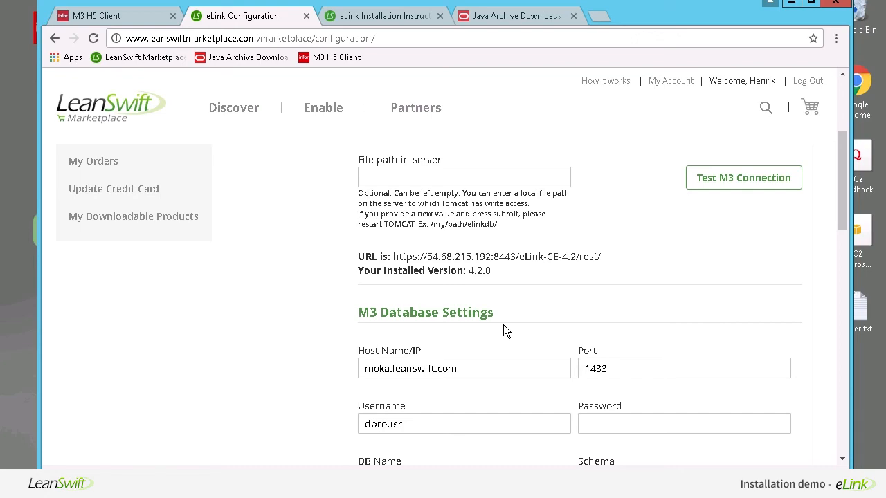
scroll(503, 327, "up", 3)
- Log out, then sign back in with the account e-mail and password
left_click(806, 82)
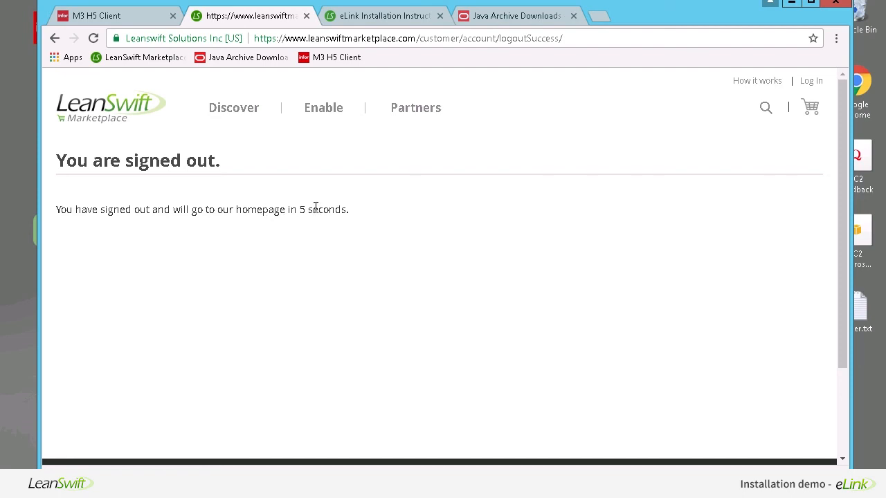
left_click(811, 82)
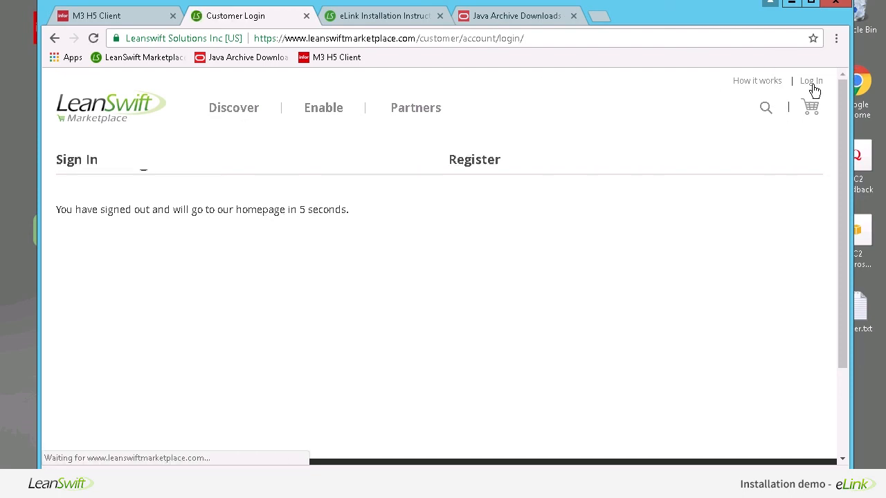
left_click(187, 249)
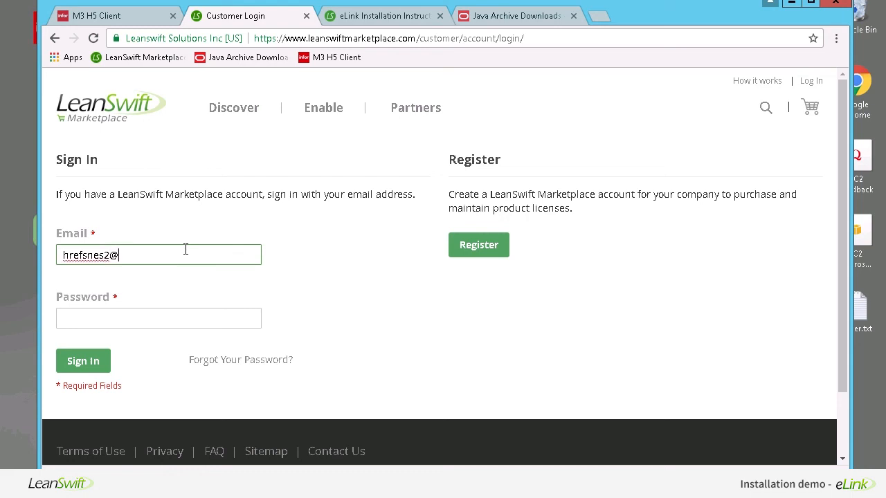
key("Left")
key("End")
key("Tab")
type("•••••••••••")
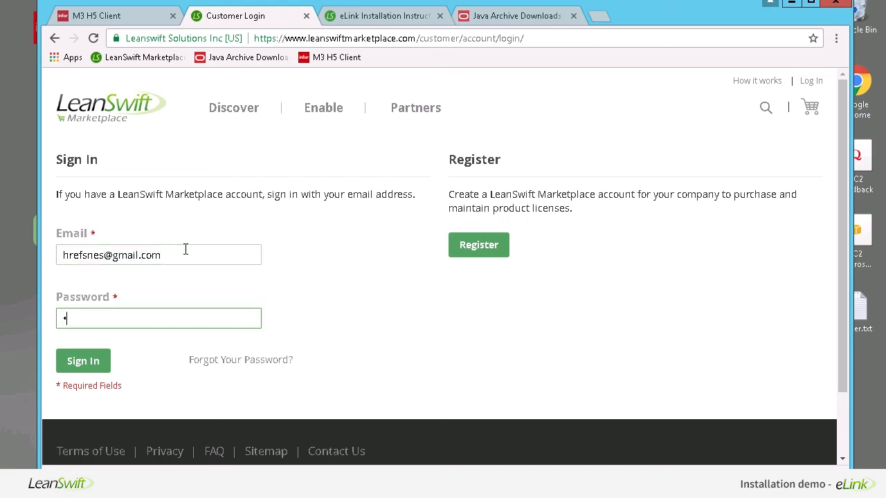
left_click(90, 362)
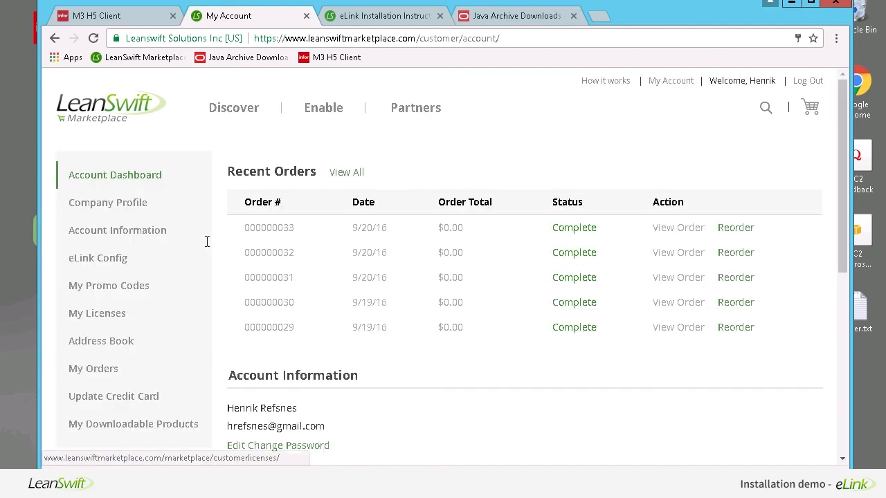
- Open the eLink Config page and expand the eLink Service and M3 Database Settings sections
left_click(111, 258)
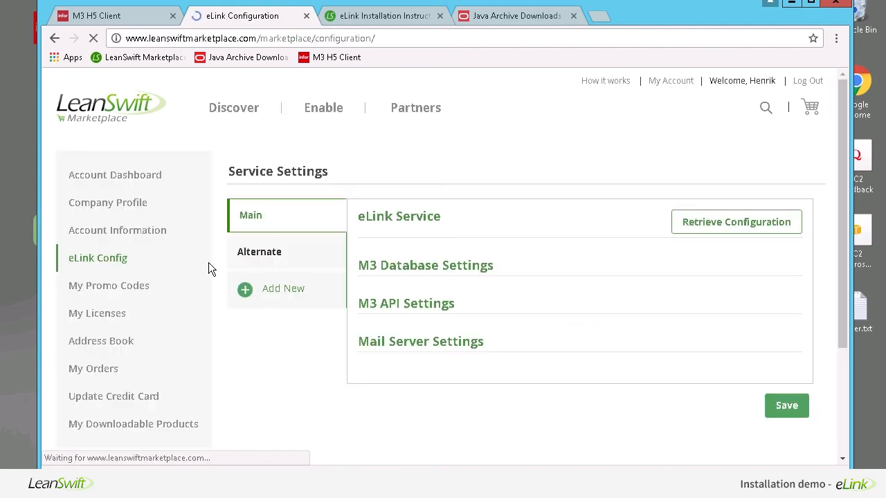
left_click(409, 219)
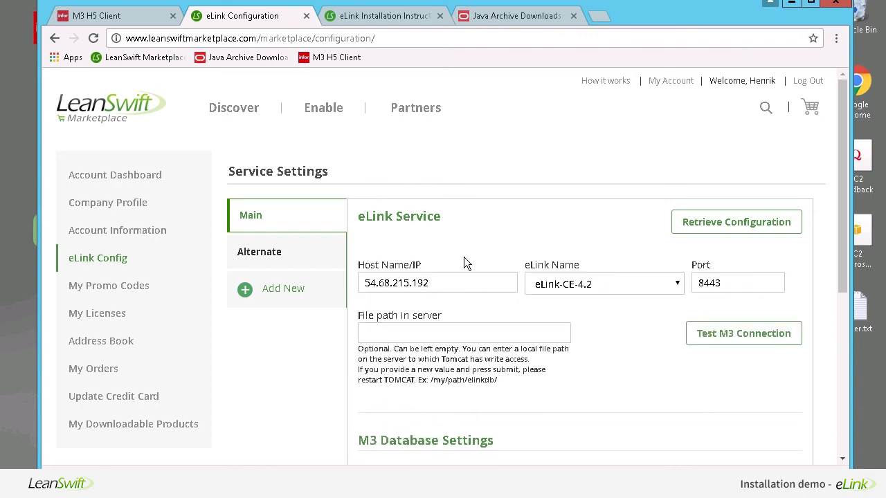
scroll(464, 257, "down", 1)
left_click(411, 374)
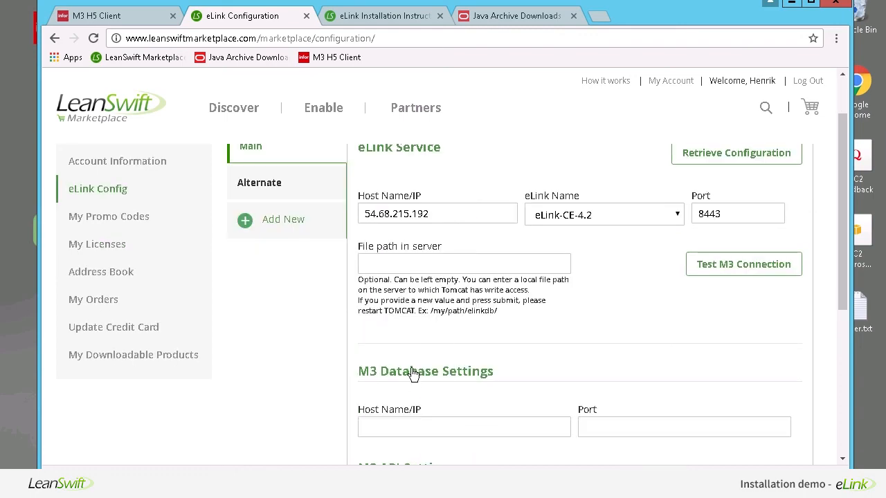
scroll(411, 374, "down", 7)
scroll(412, 369, "up", 8)
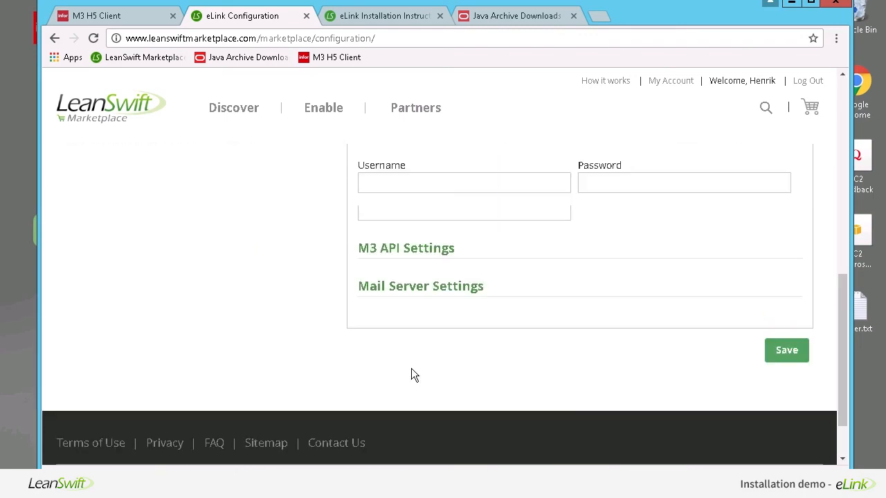
scroll(411, 374, "up", 1)
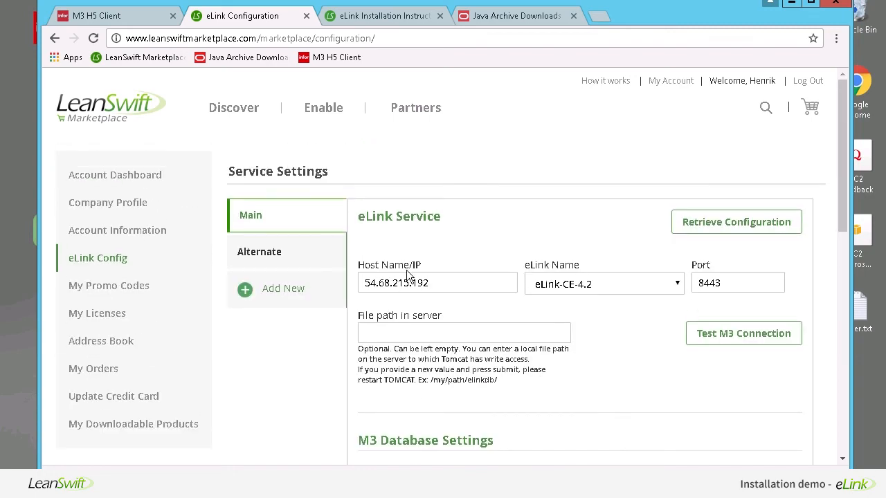
- Retrieve the saved configuration and review the restored fields, including host 54.68.215.192 and port 8443
left_click(724, 228)
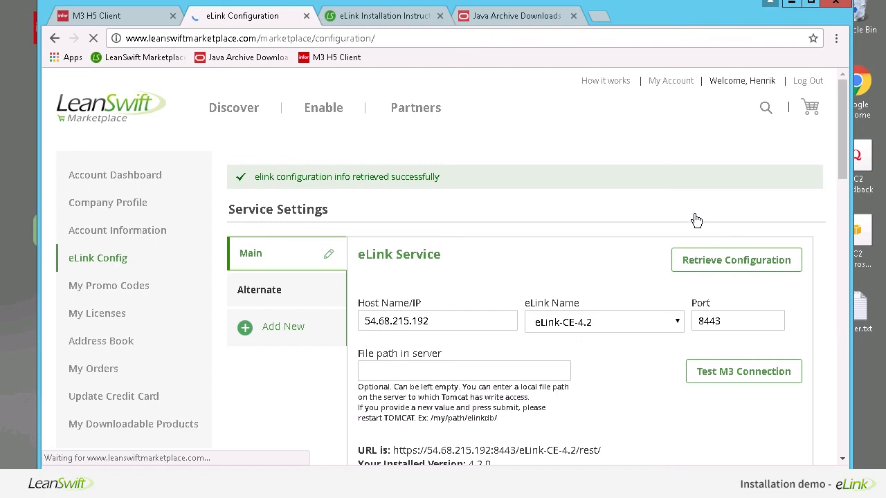
scroll(464, 326, "down", 3)
scroll(465, 325, "down", 5)
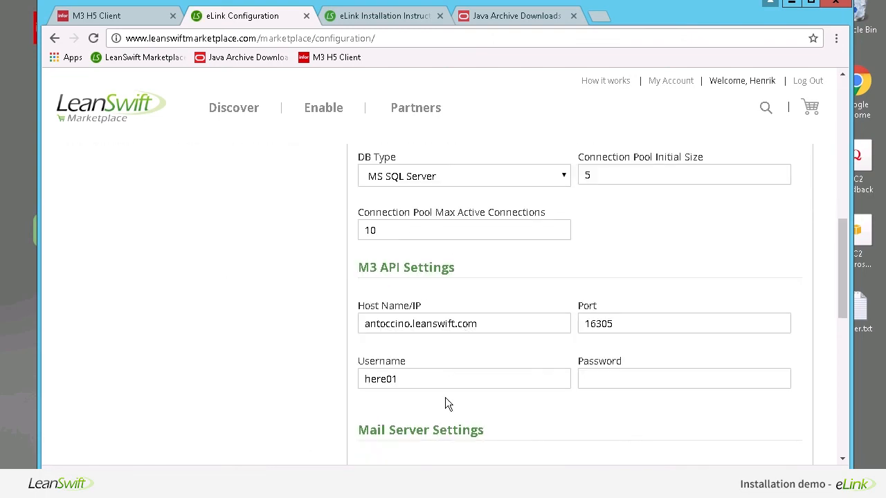
scroll(445, 397, "down", 3)
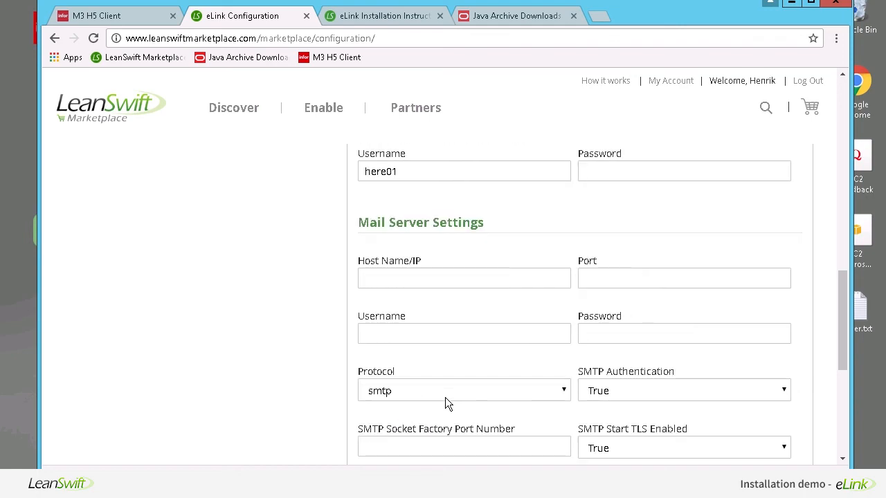
scroll(445, 400, "up", 4)
scroll(445, 397, "up", 6)
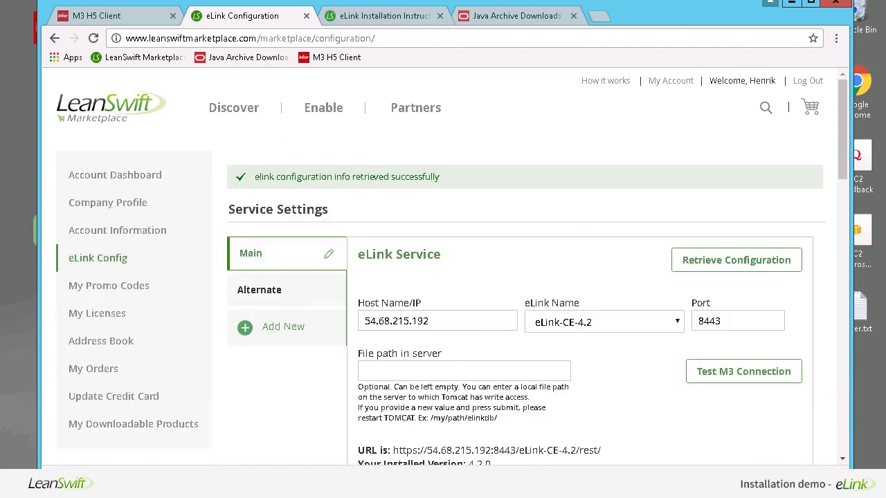